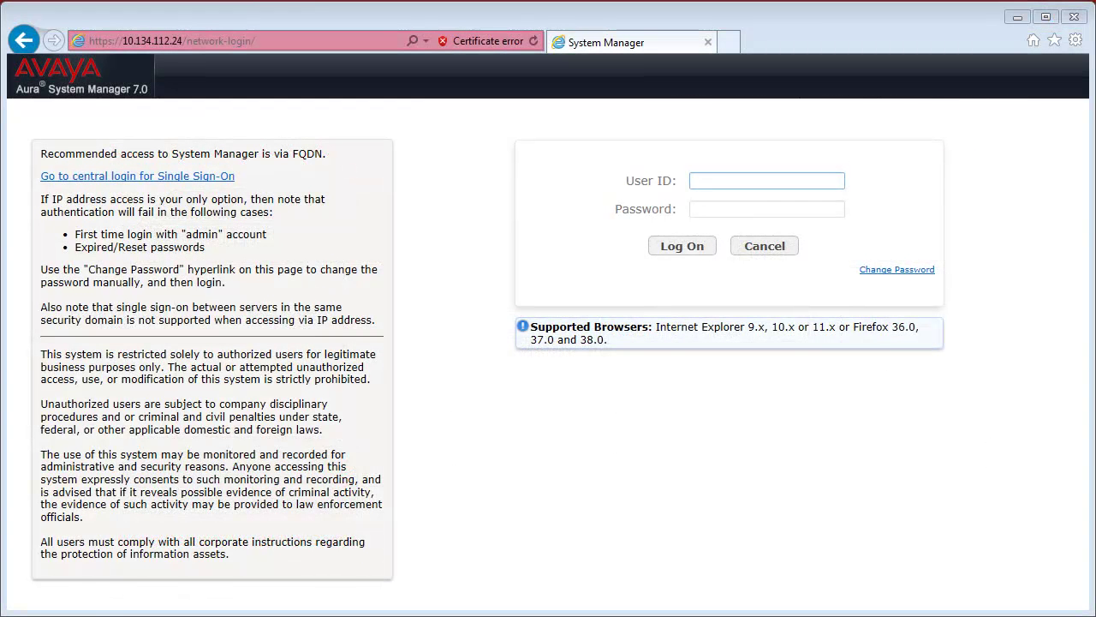
Log in to System Manager with the admin account credentials.
left_click(720, 182)
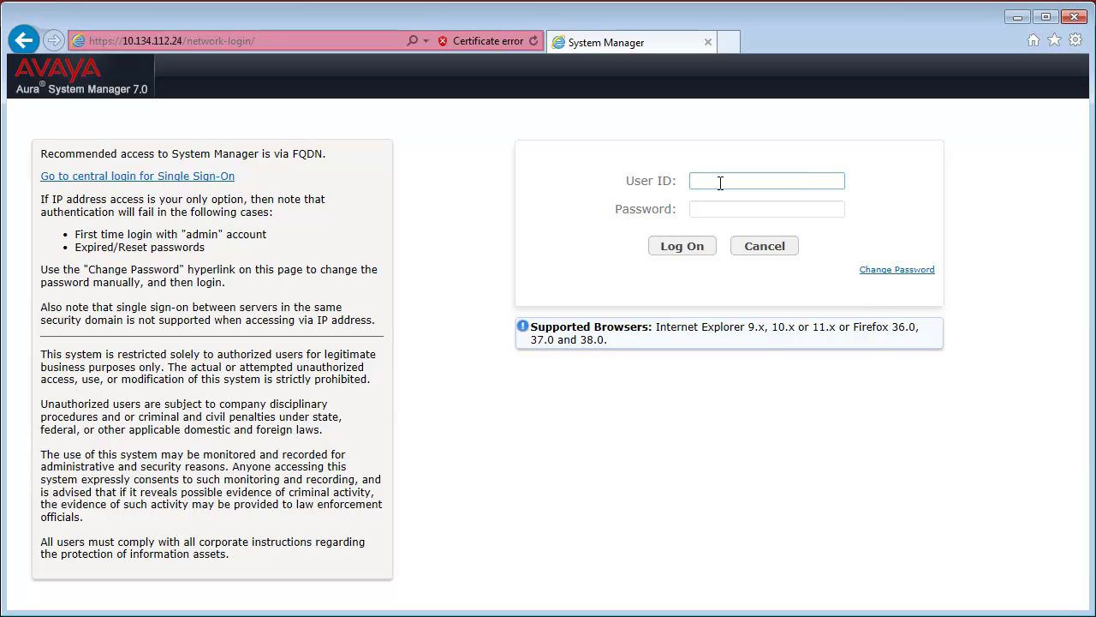
type("admin")
key("Tab")
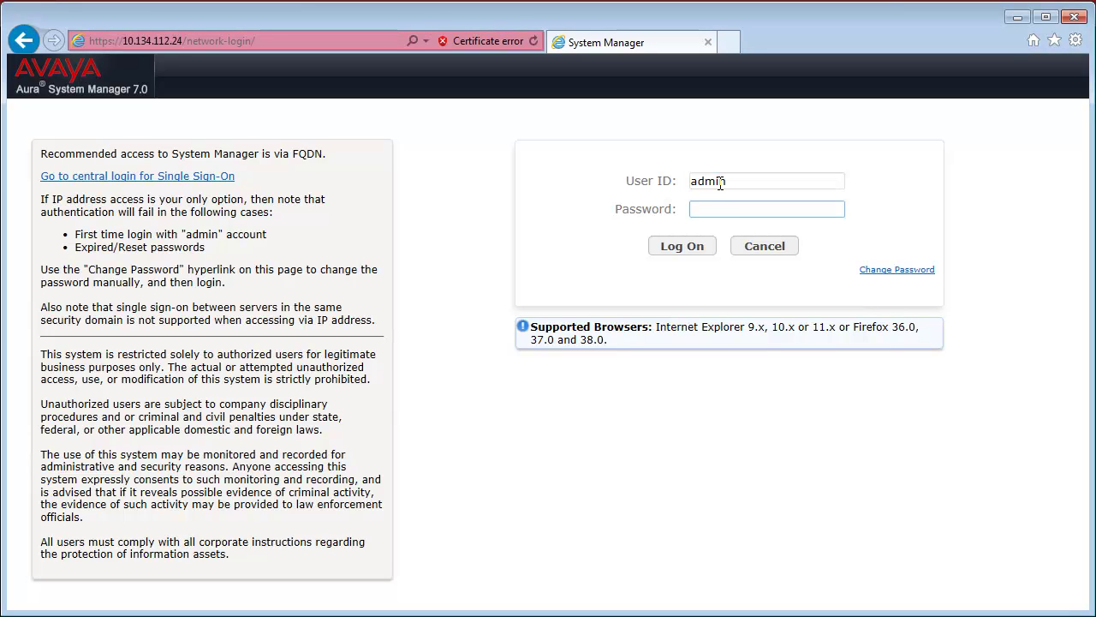
type("********")
left_click(693, 248)
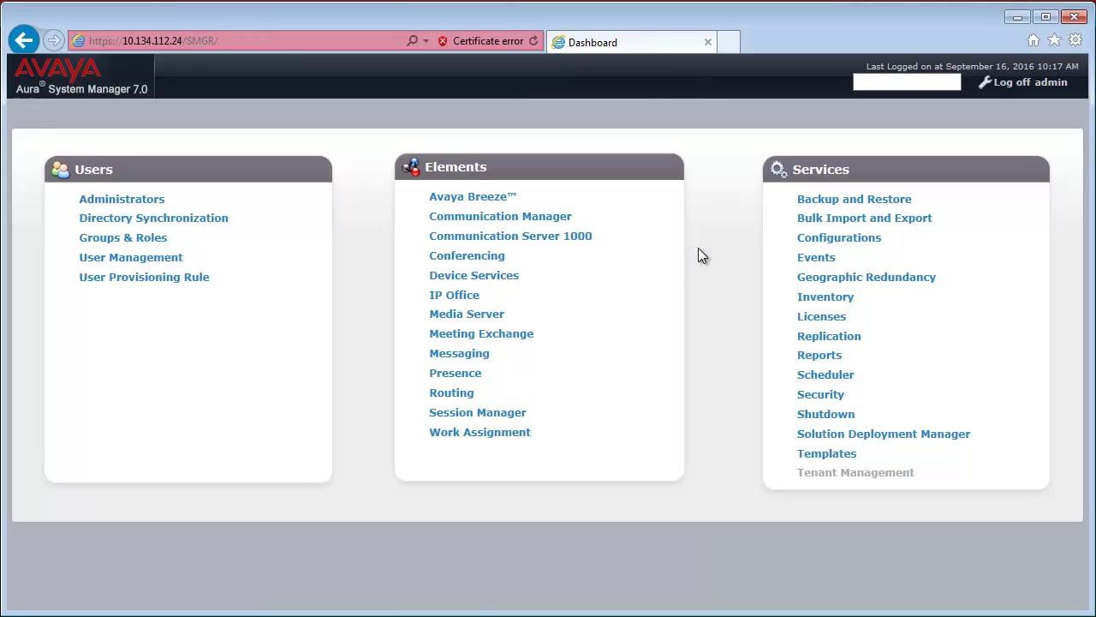
Show the Synchronize CM Data page under Inventory > Synchronization > Communication System.
left_click(813, 296)
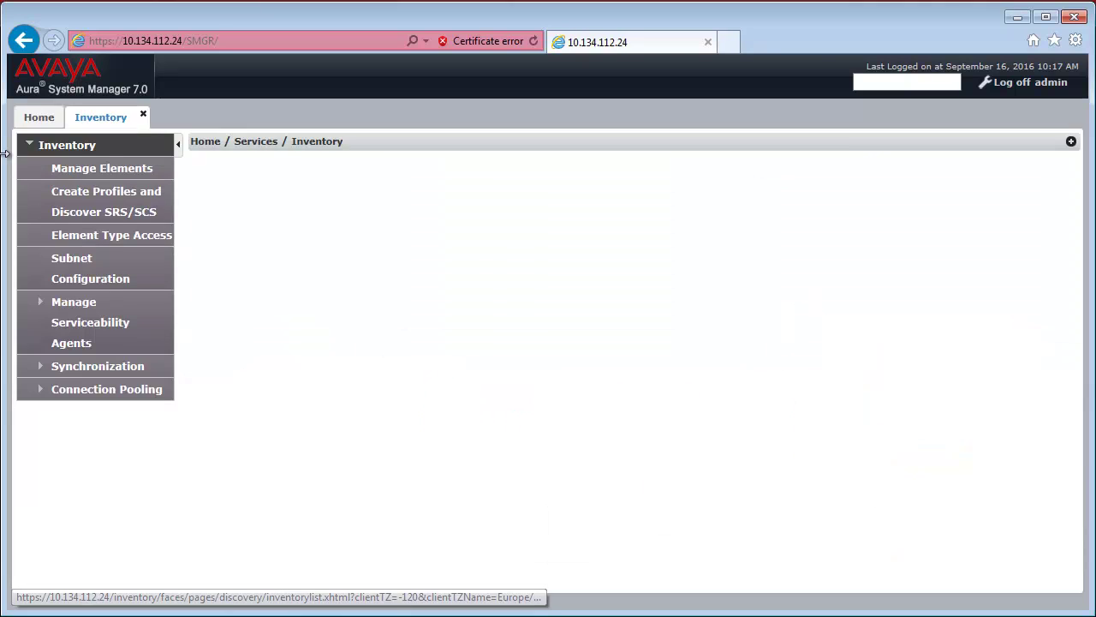
left_click(88, 365)
left_click(122, 419)
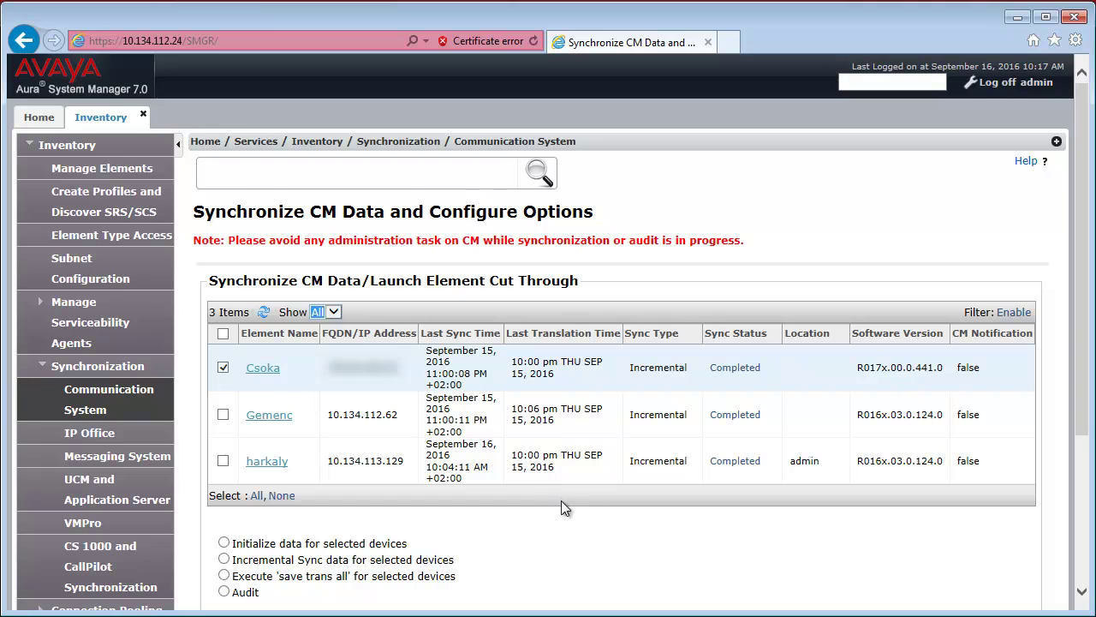
Go to Communication Manager > Call Center > Announcements.
left_click(143, 114)
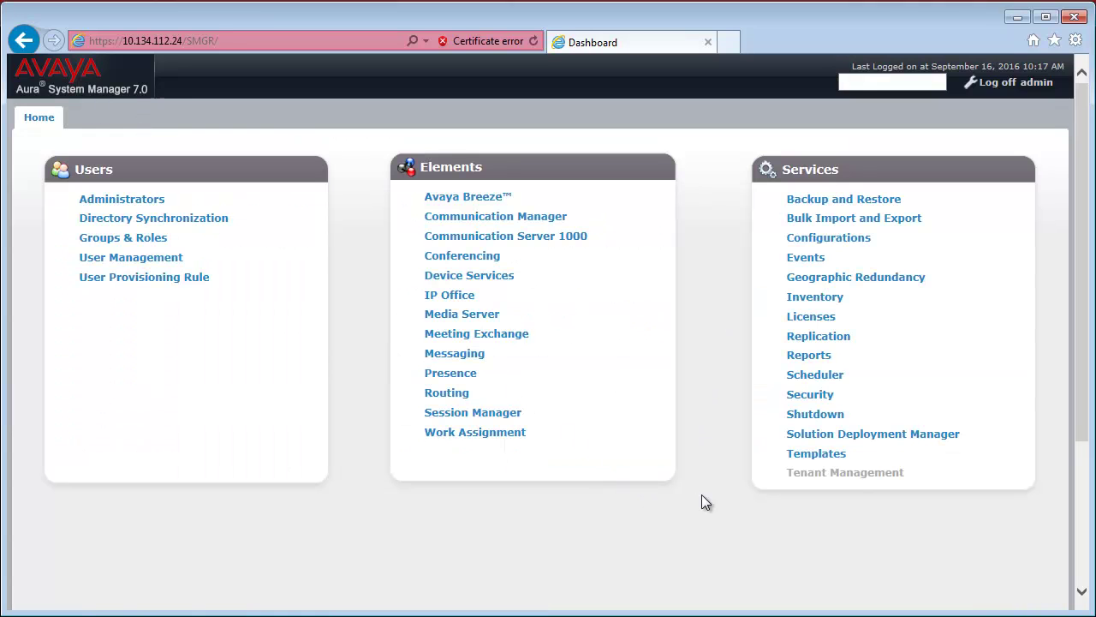
left_click(488, 218)
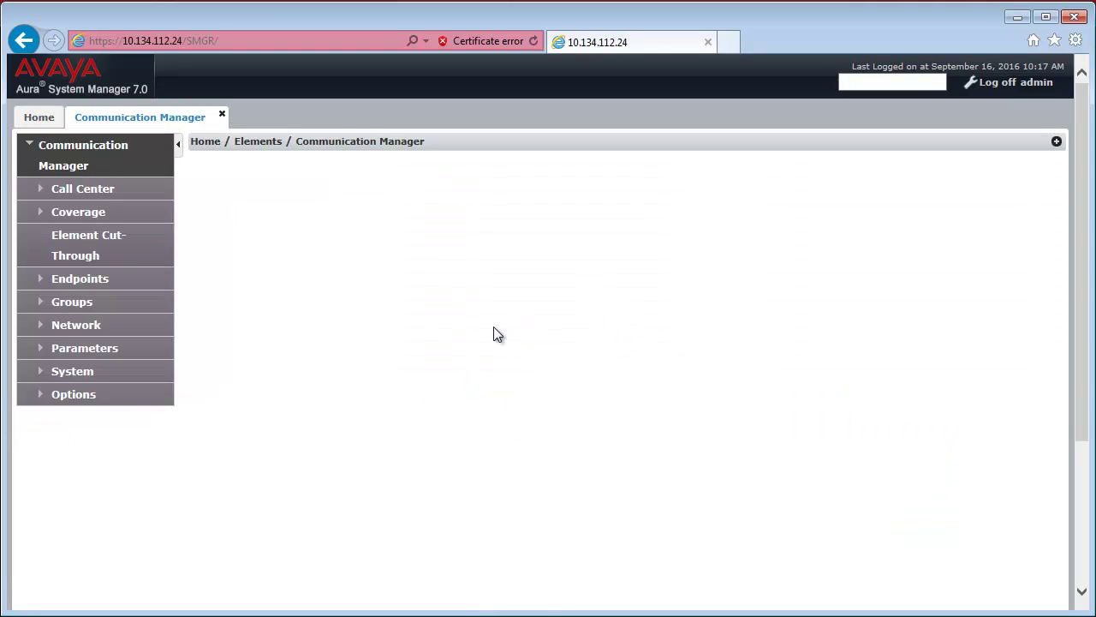
left_click(47, 189)
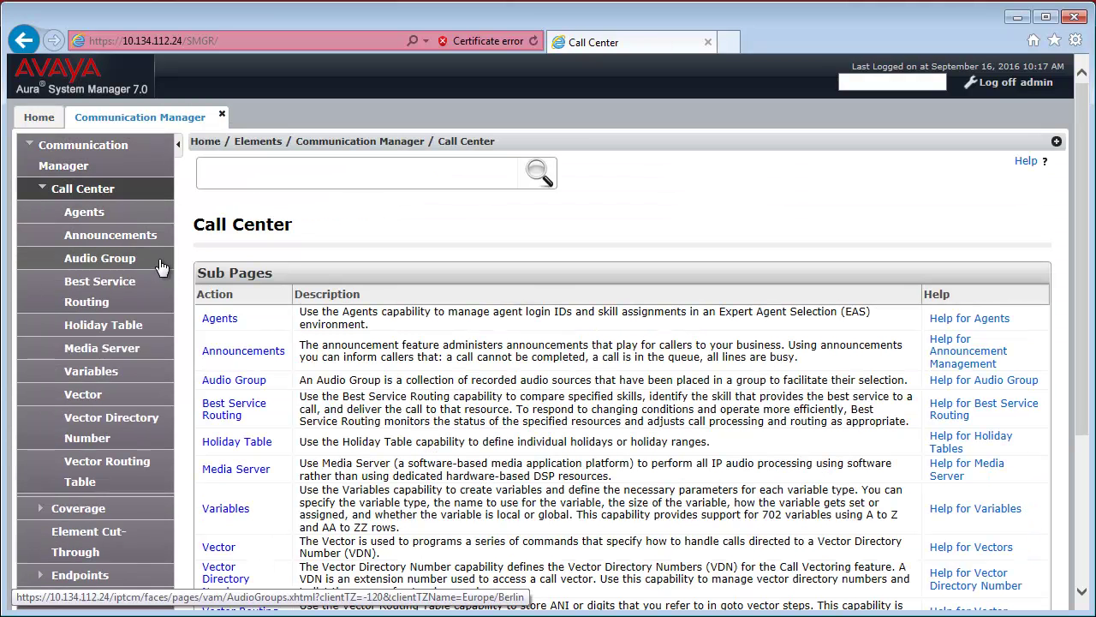
left_click(112, 246)
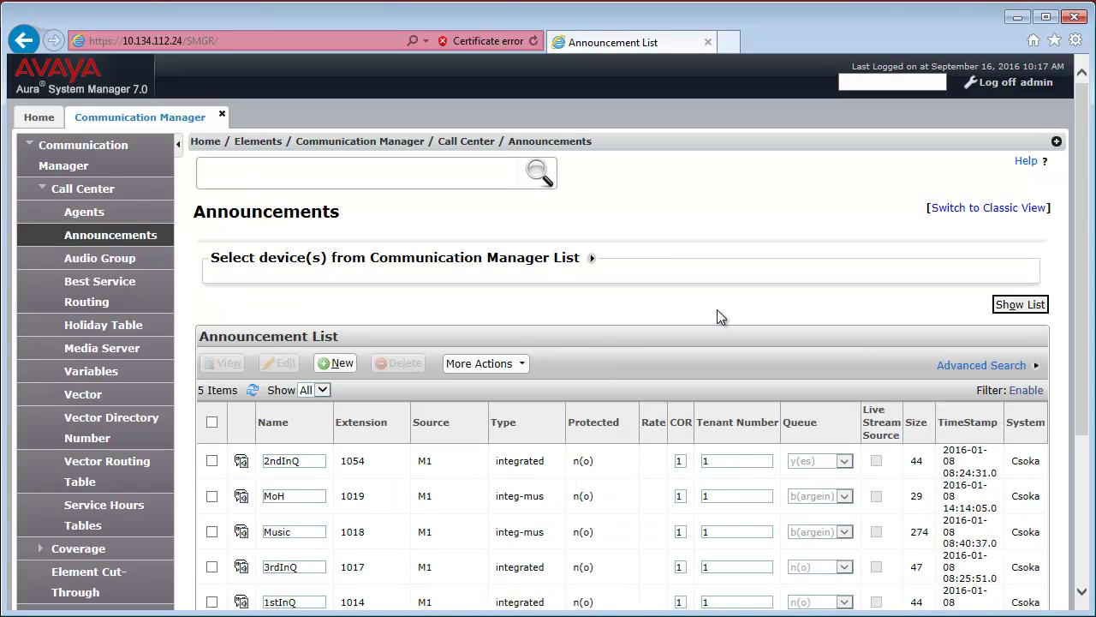
Switch the device selection from Csoka to harkaly and list its announcements.
left_click(591, 258)
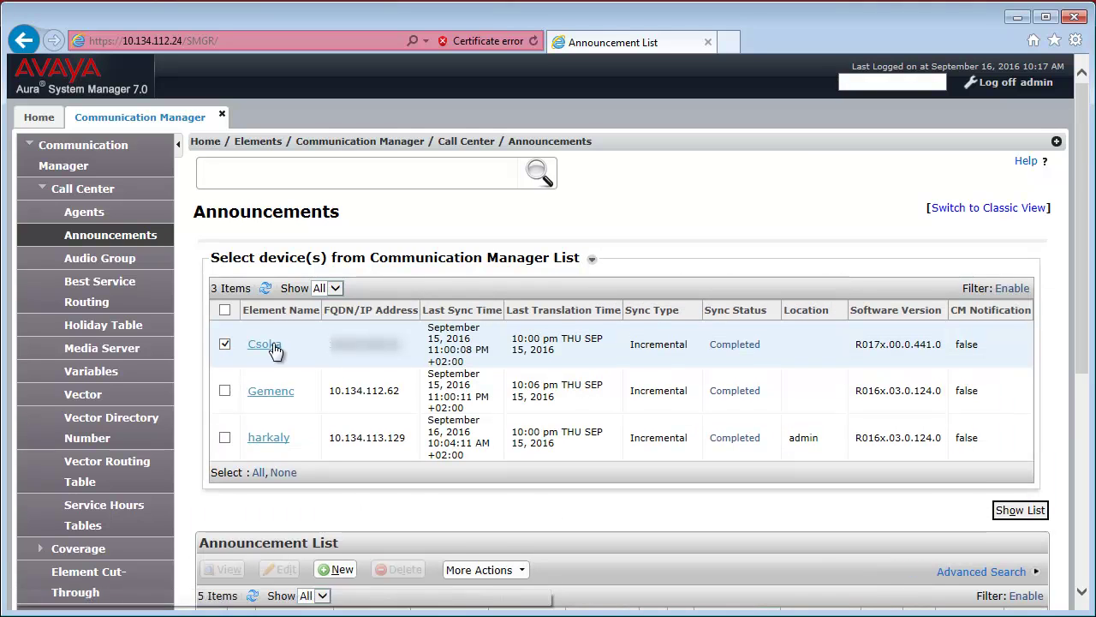
left_click(225, 343)
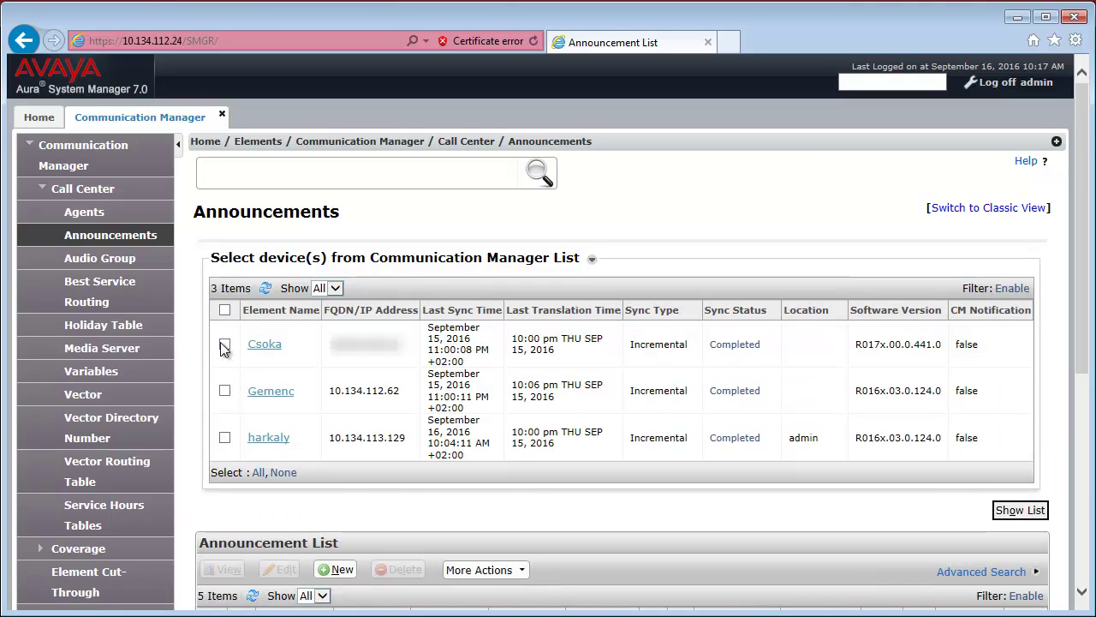
left_click(225, 439)
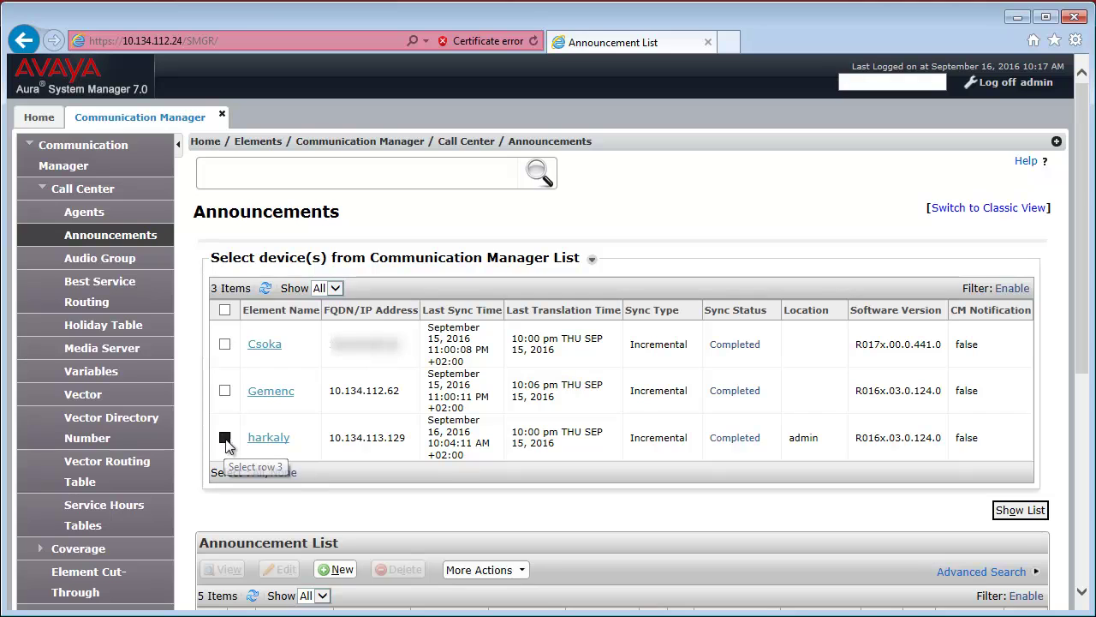
left_click(1028, 513)
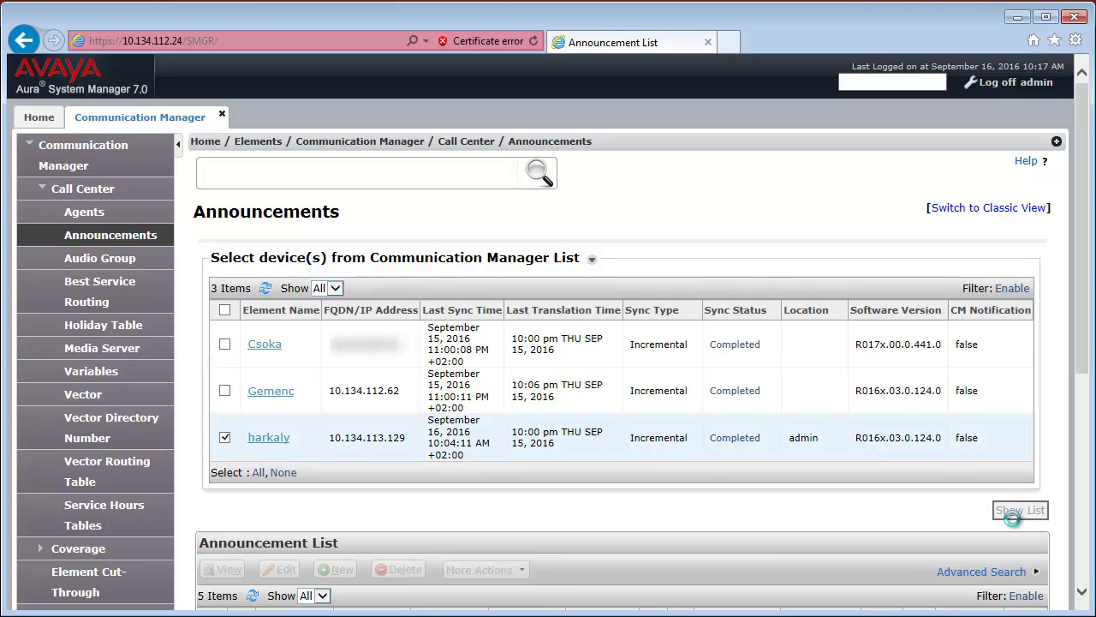
left_click_drag(1083, 308, 1083, 490)
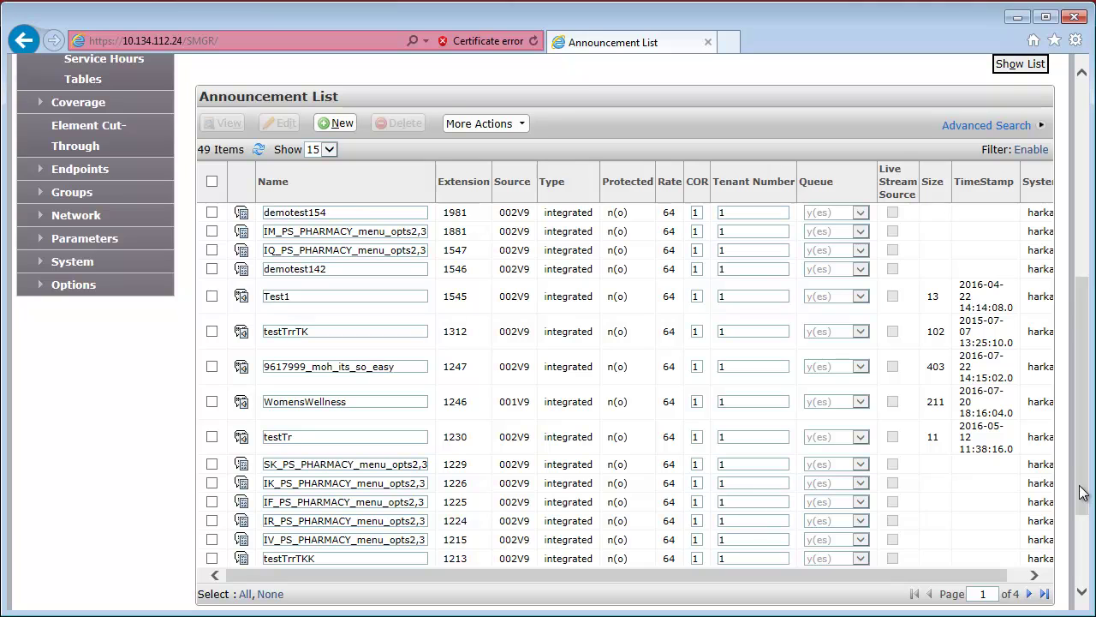
scroll(1083, 493, "up", 2)
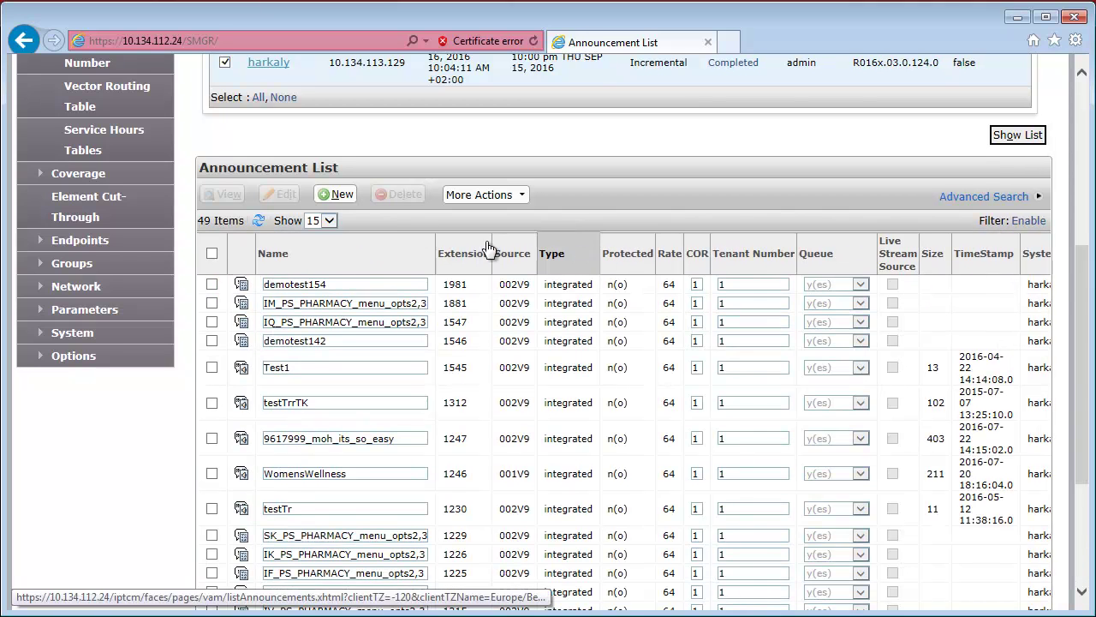
Start a new announcement named AvayaMentor on extension 1253 from the 1252:1254 range.
left_click(337, 193)
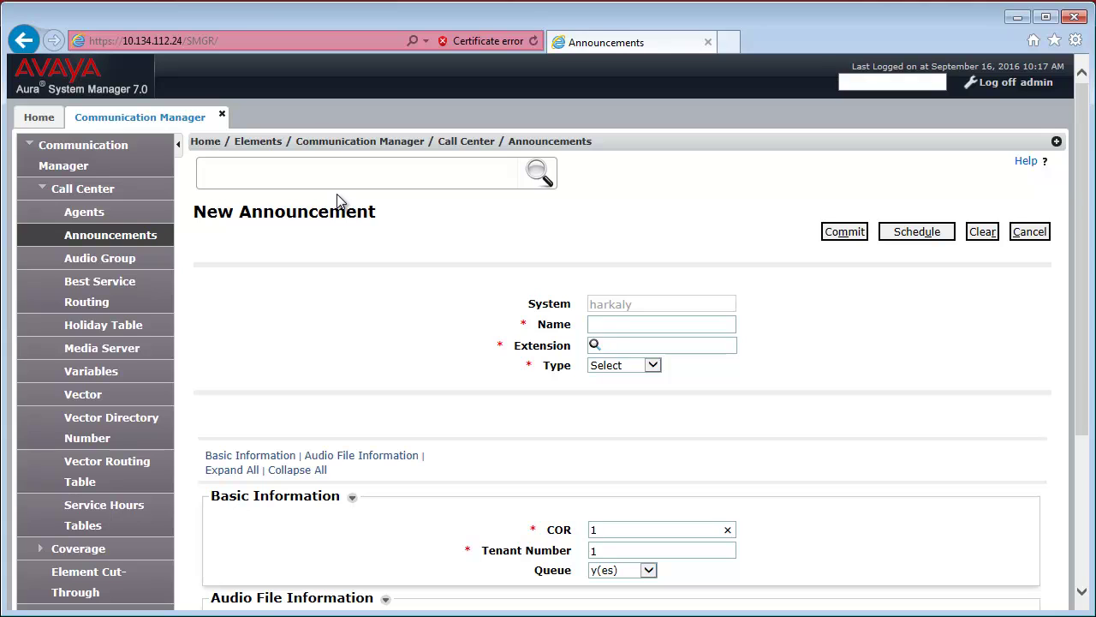
left_click(613, 325)
type("Avaya")
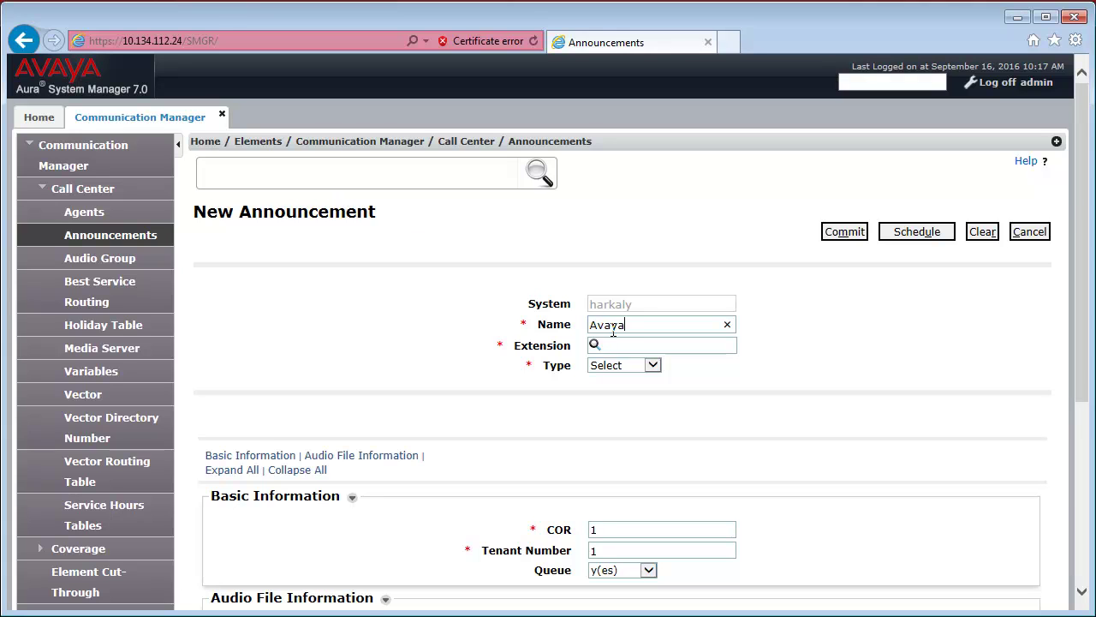
type("Mentor")
left_click(596, 344)
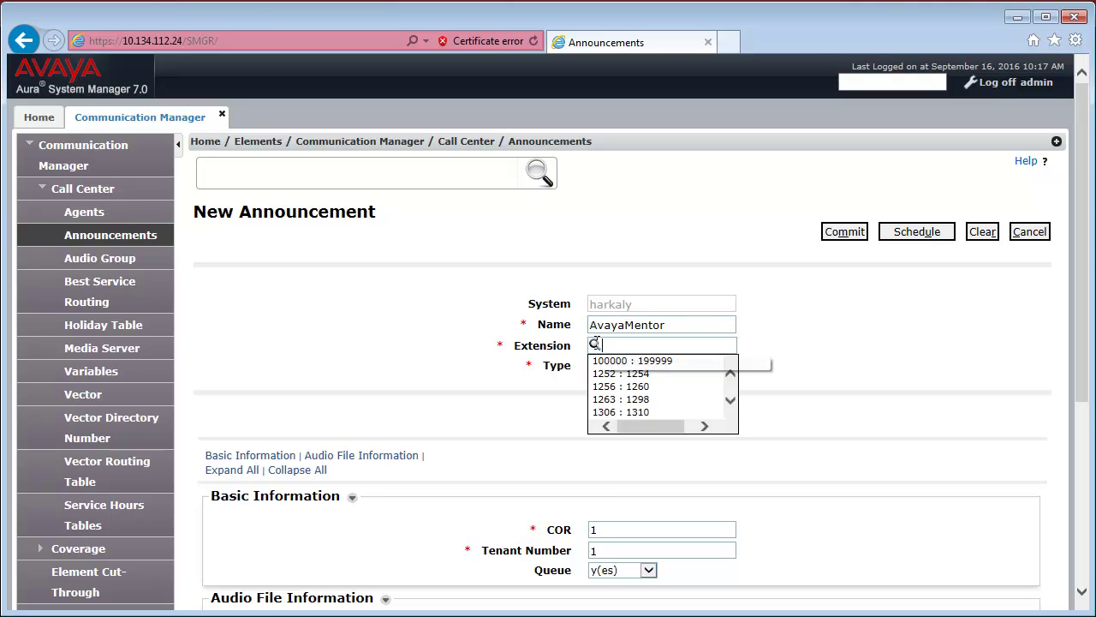
left_click(641, 373)
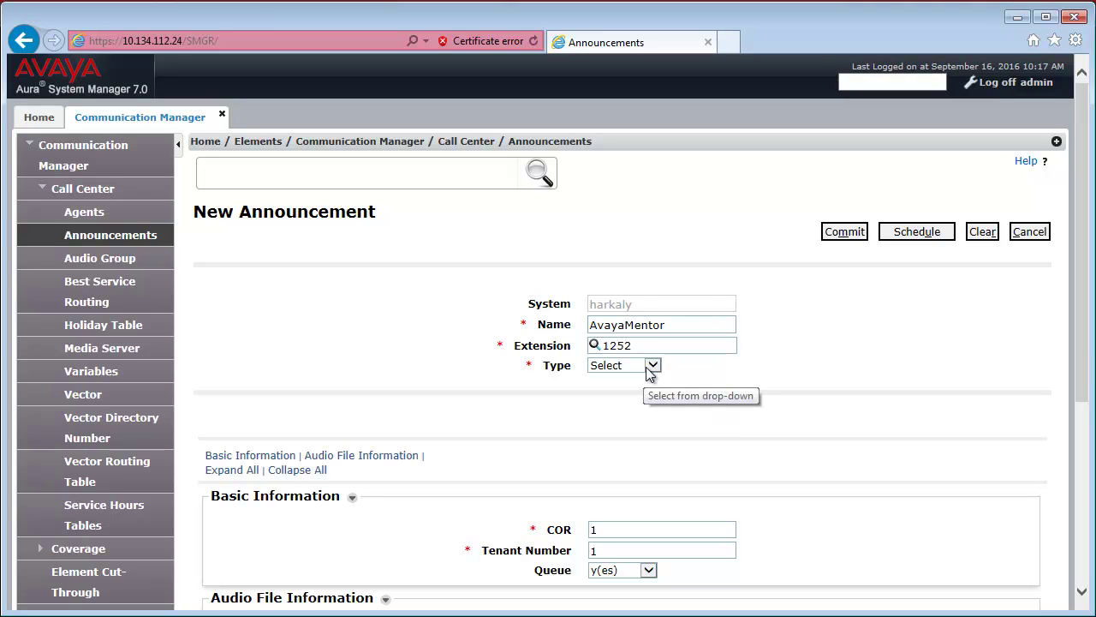
left_click(648, 346)
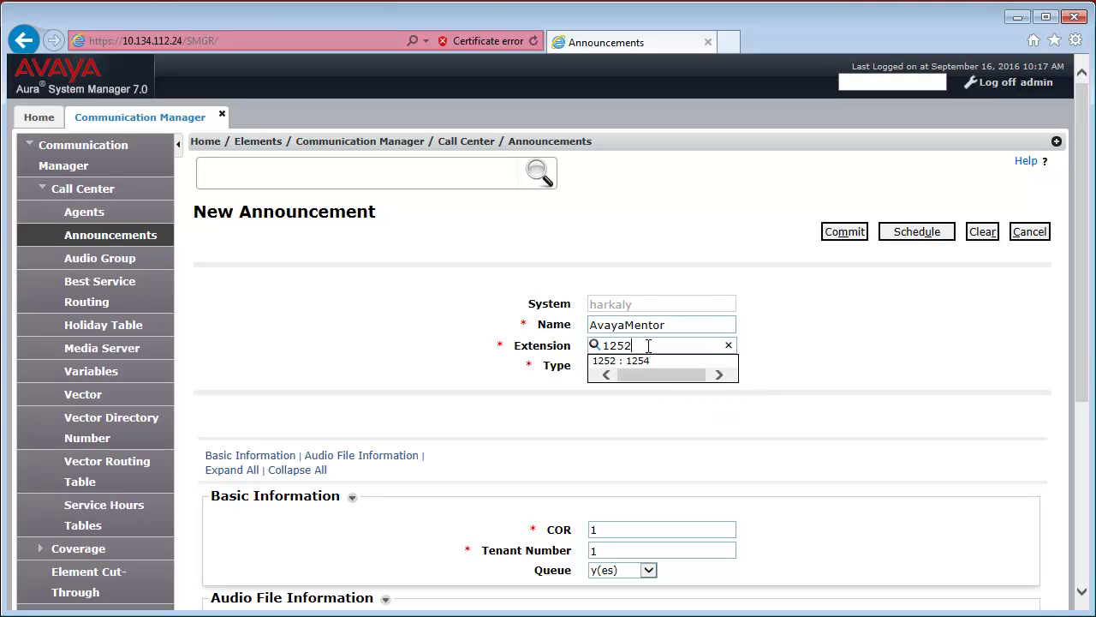
key("BackSpace")
type("3")
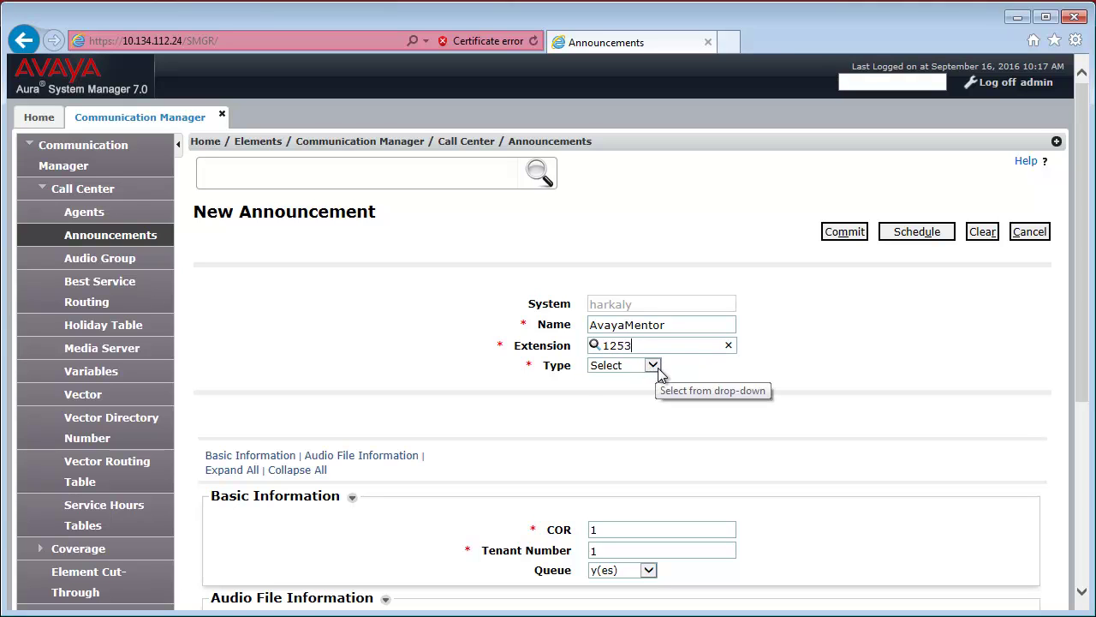
Make the announcement integrated with source 001V9 and commit it.
left_click(654, 366)
left_click(638, 403)
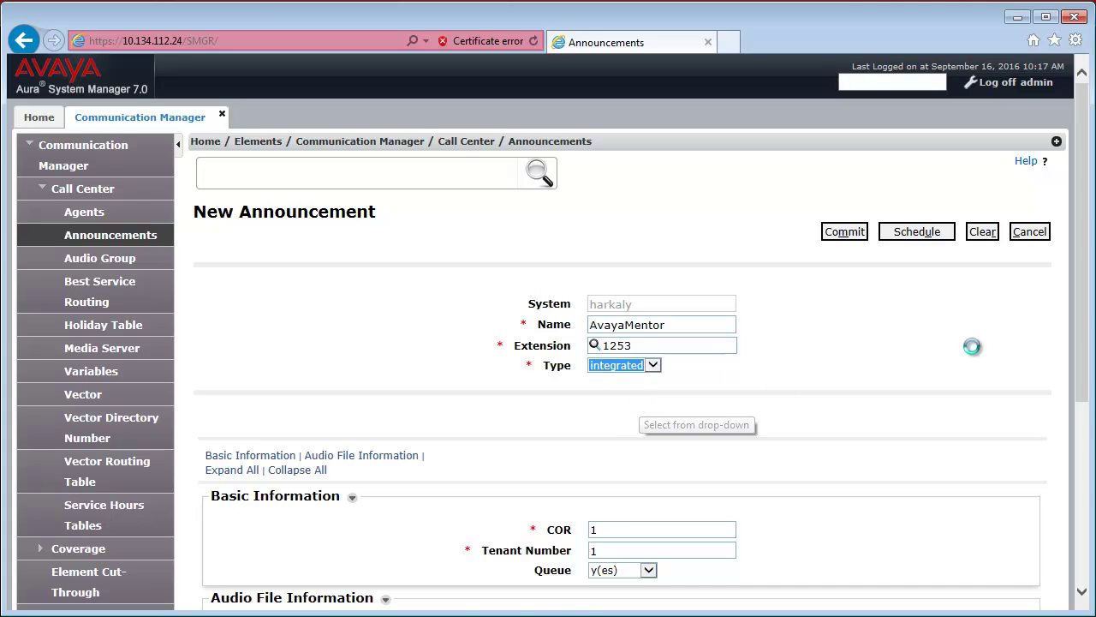
scroll(1088, 330, "down", 3)
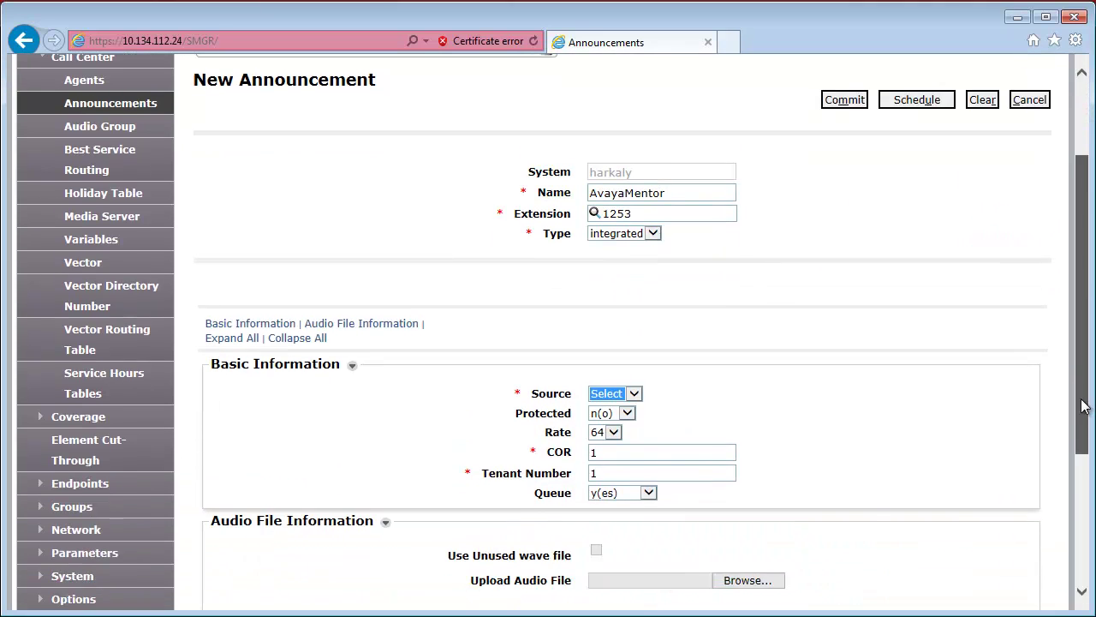
left_click(634, 271)
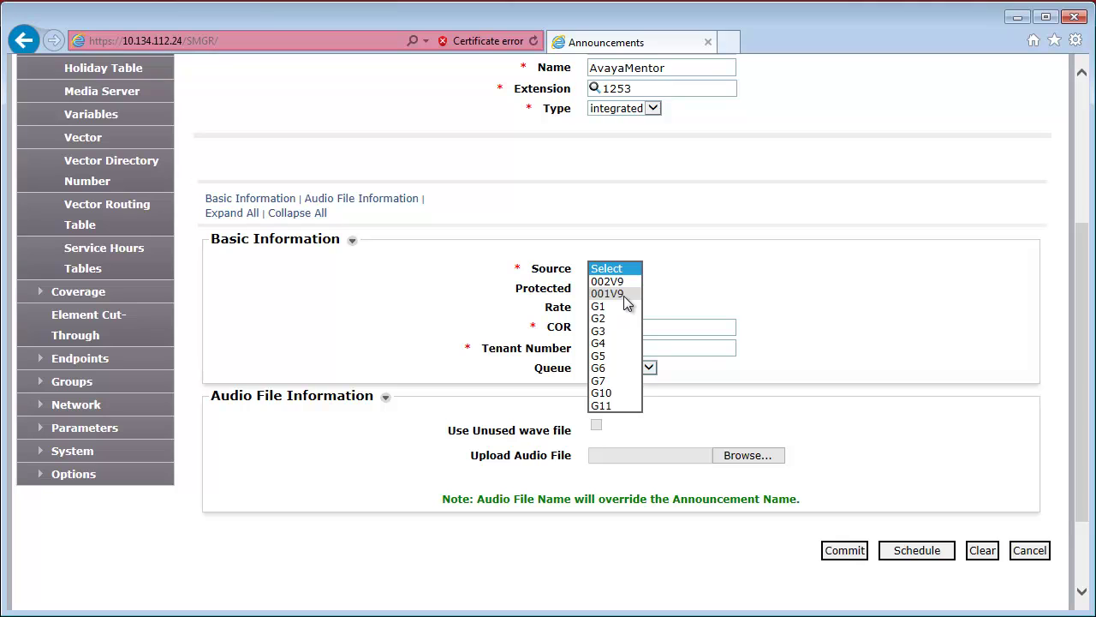
left_click(623, 294)
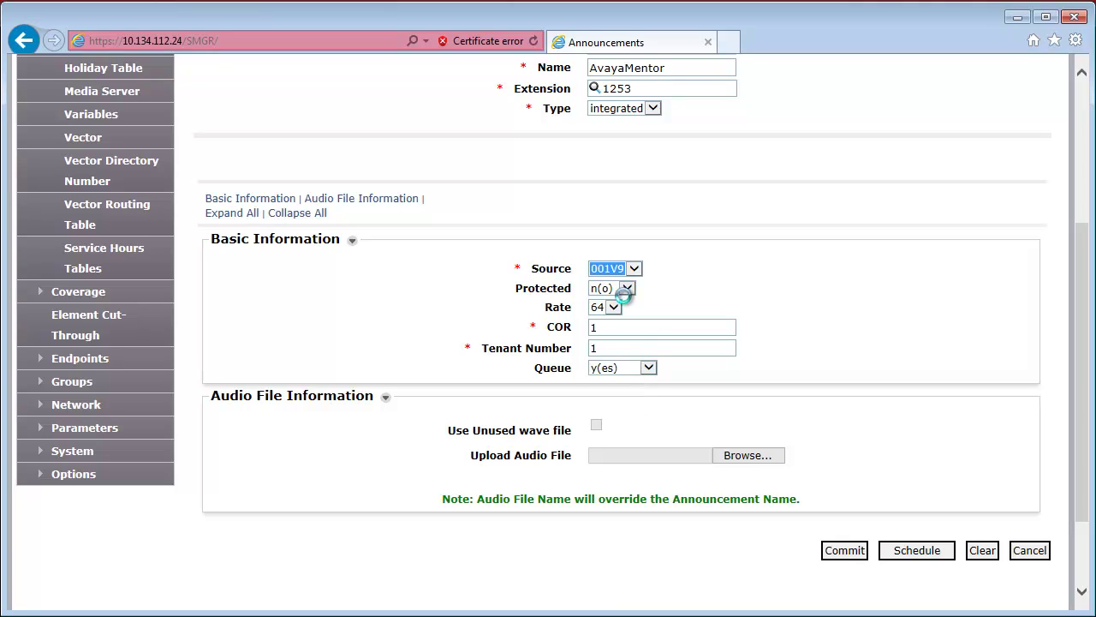
left_click(855, 552)
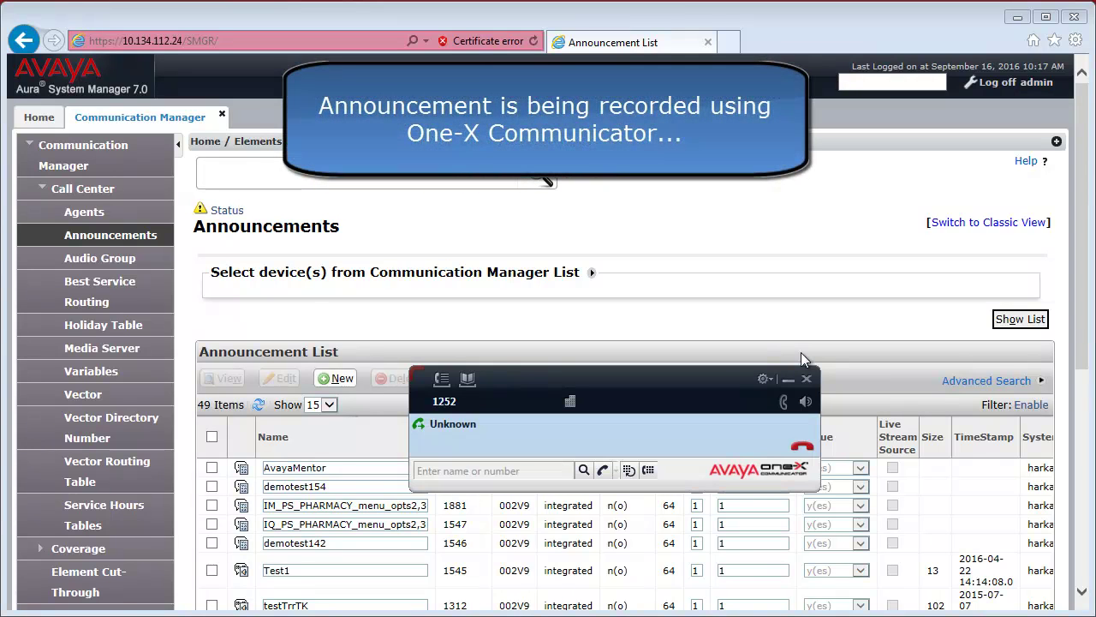
Record AvayaMentor with code *2212531, then dial 1253 to play it back.
type("*221253")
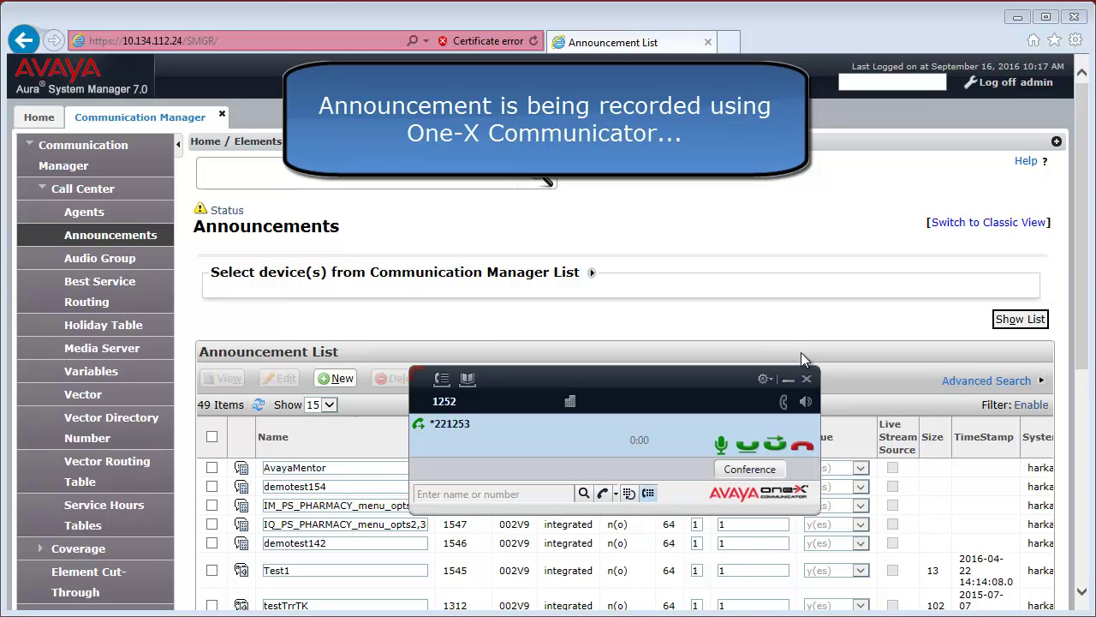
type("1")
left_click(796, 445)
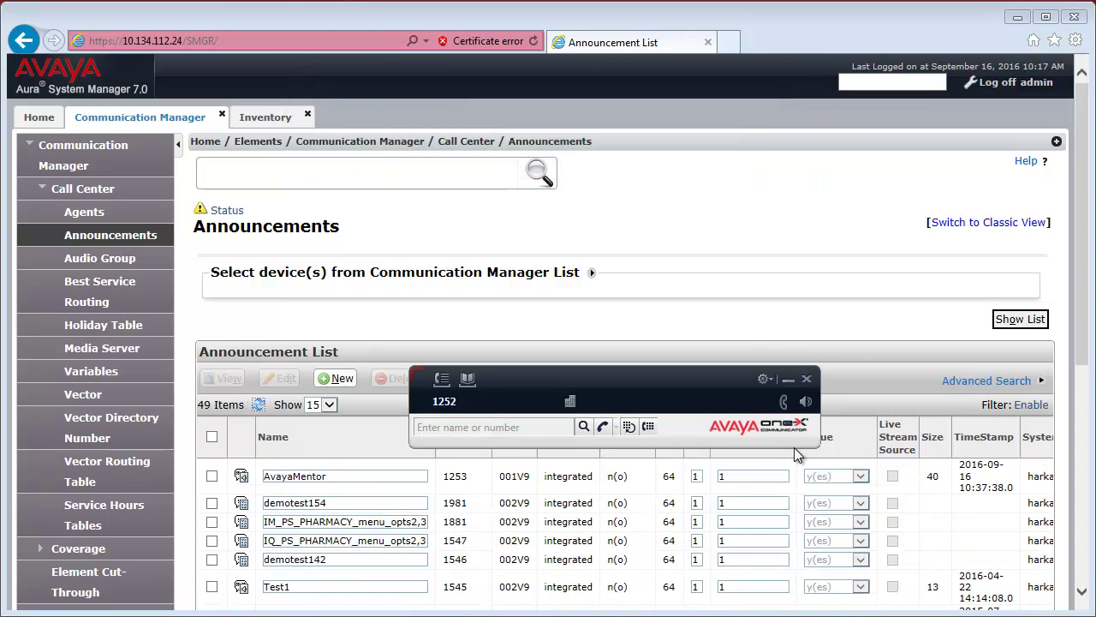
left_click(456, 426)
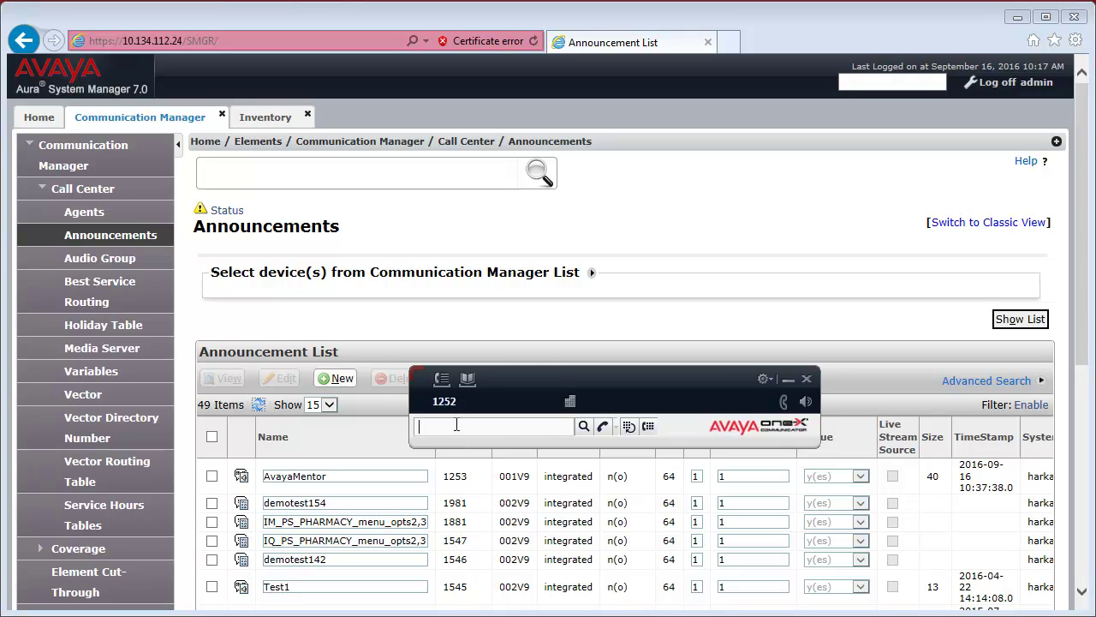
type("1253")
key("Return")
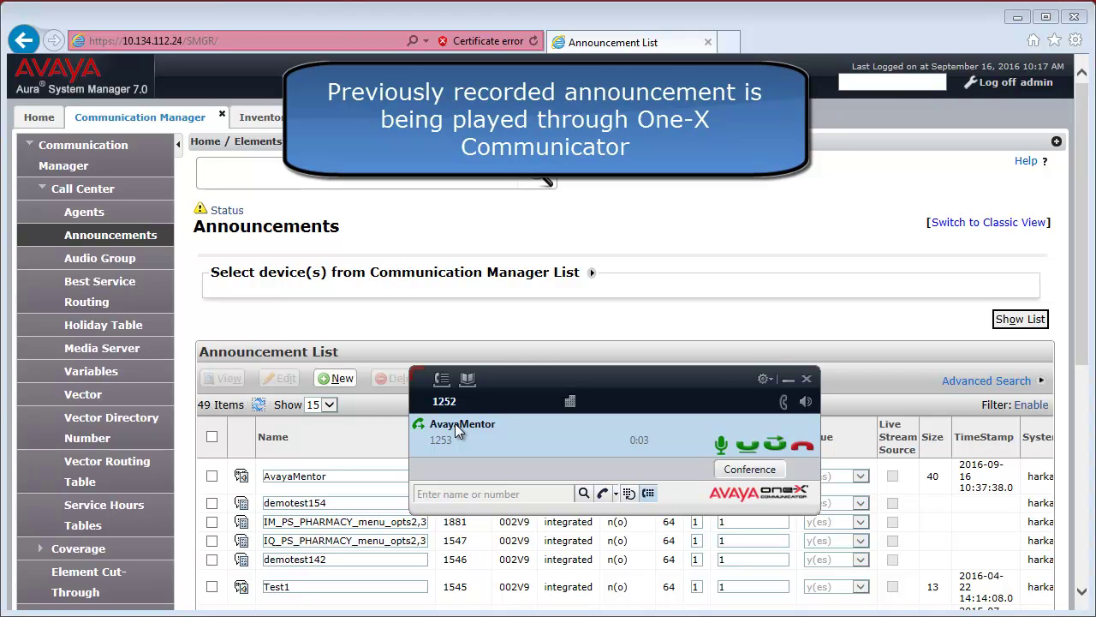
left_click(802, 445)
left_click(255, 486)
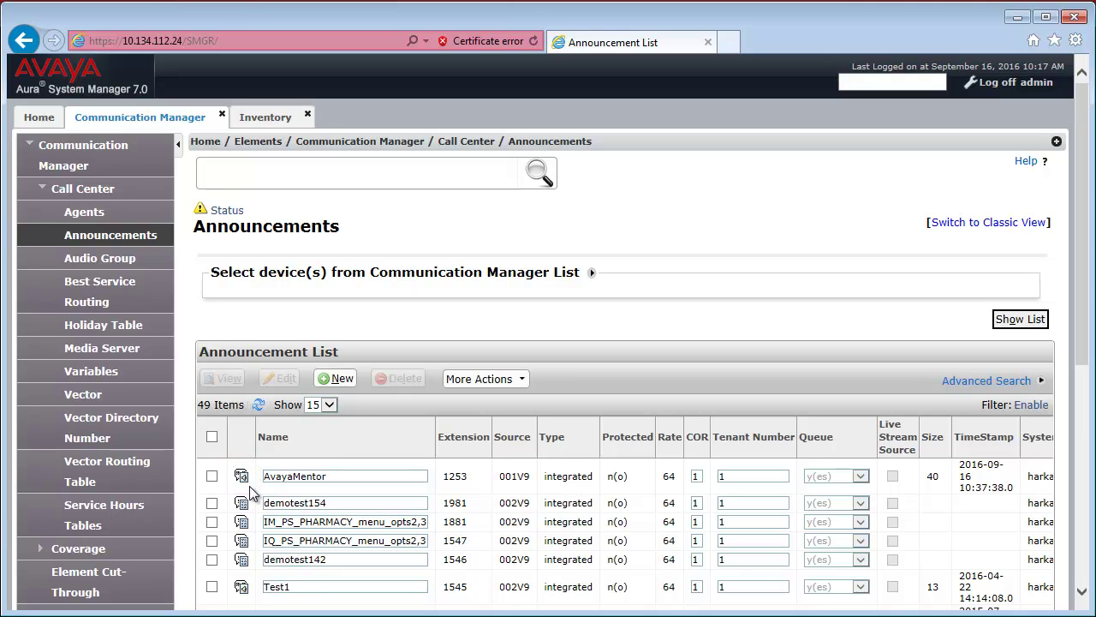
Back up the AvayaMentor announcement via More Actions > Backup and view the job status.
left_click(211, 475)
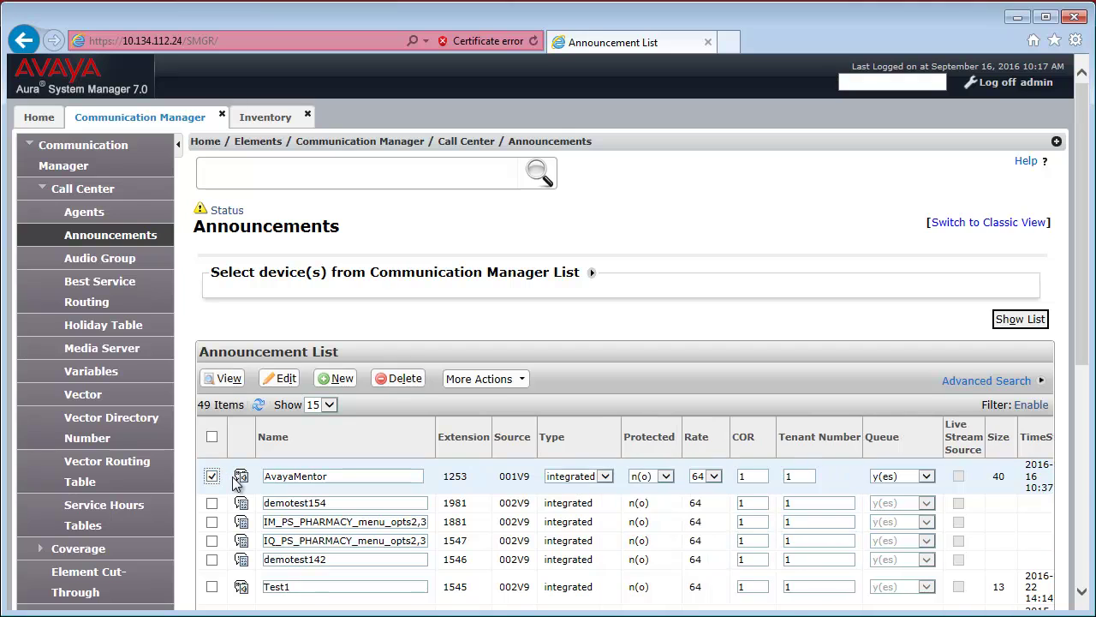
left_click(511, 379)
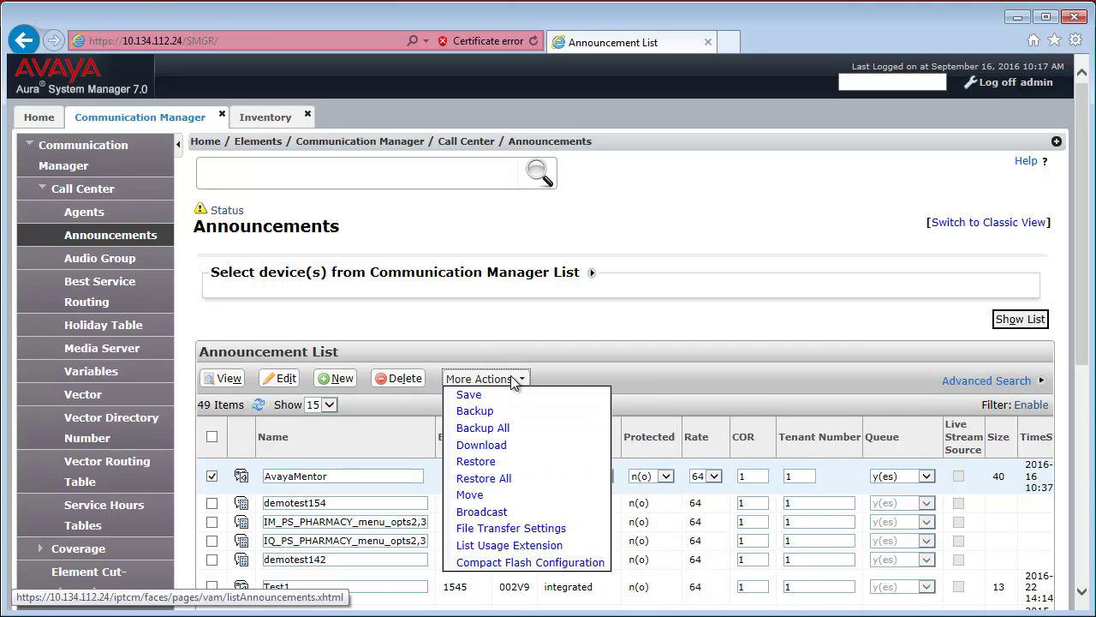
left_click(491, 414)
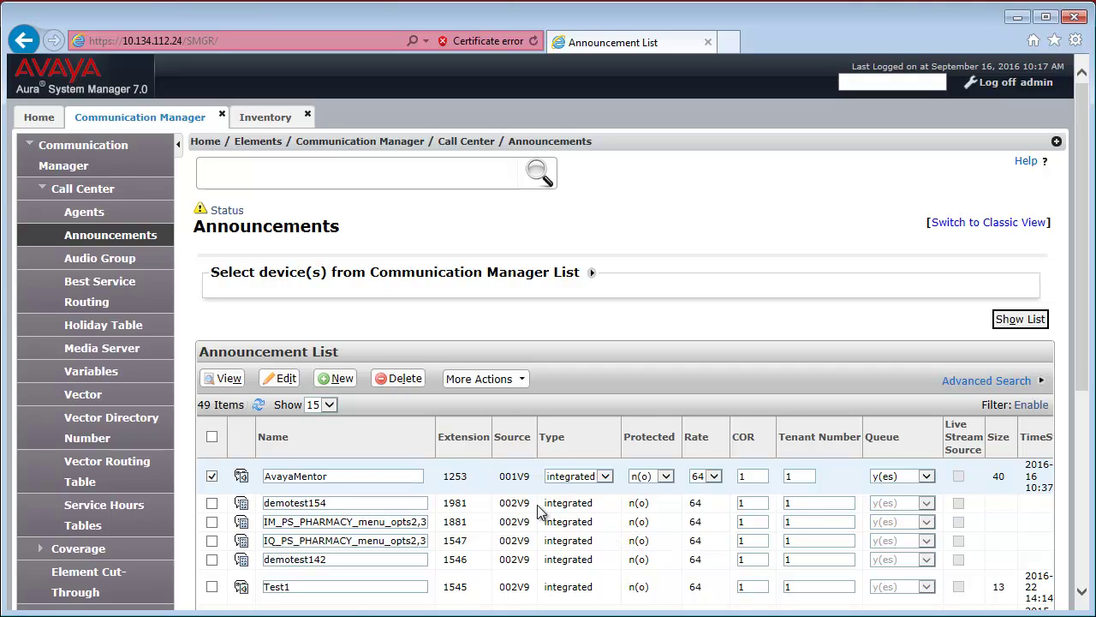
left_click(227, 210)
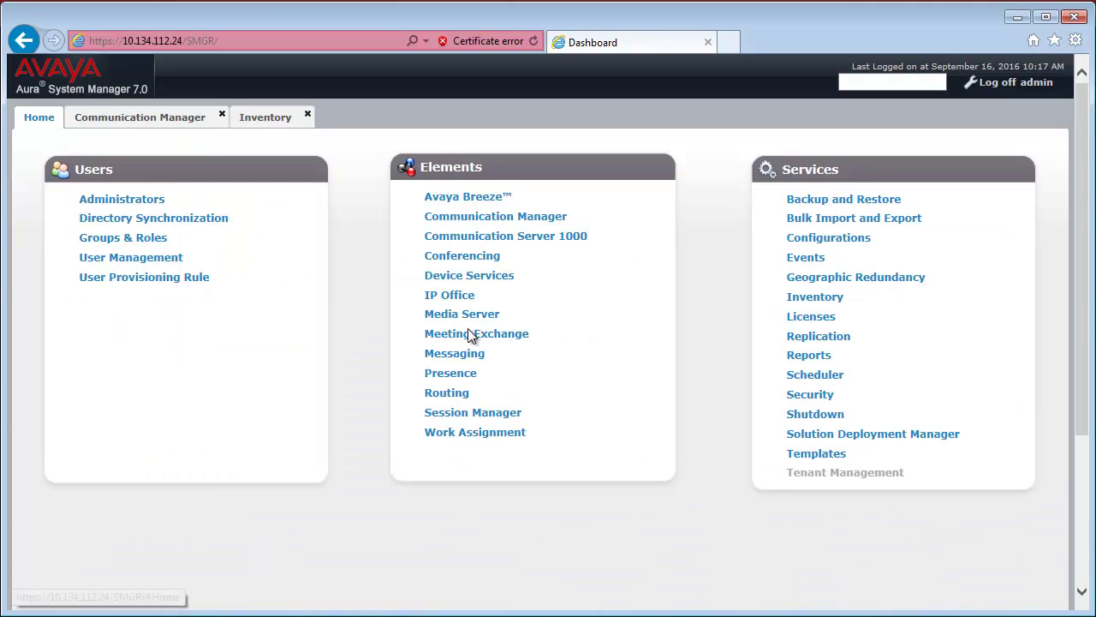
Check the newest announcement backup job in the Scheduler's Completed Jobs list.
left_click(817, 377)
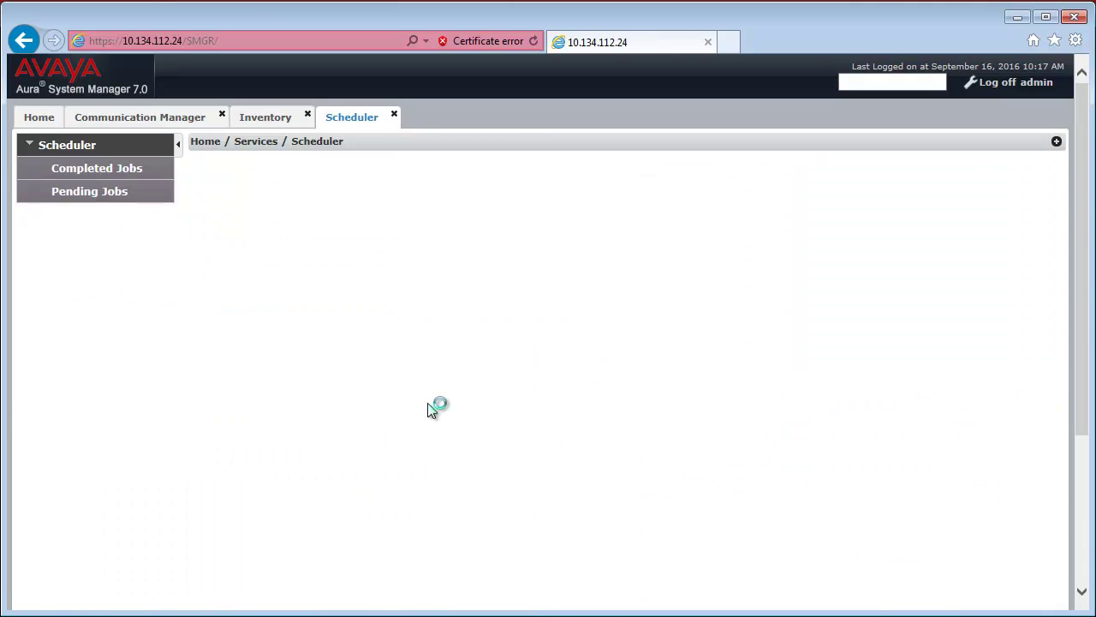
left_click(116, 172)
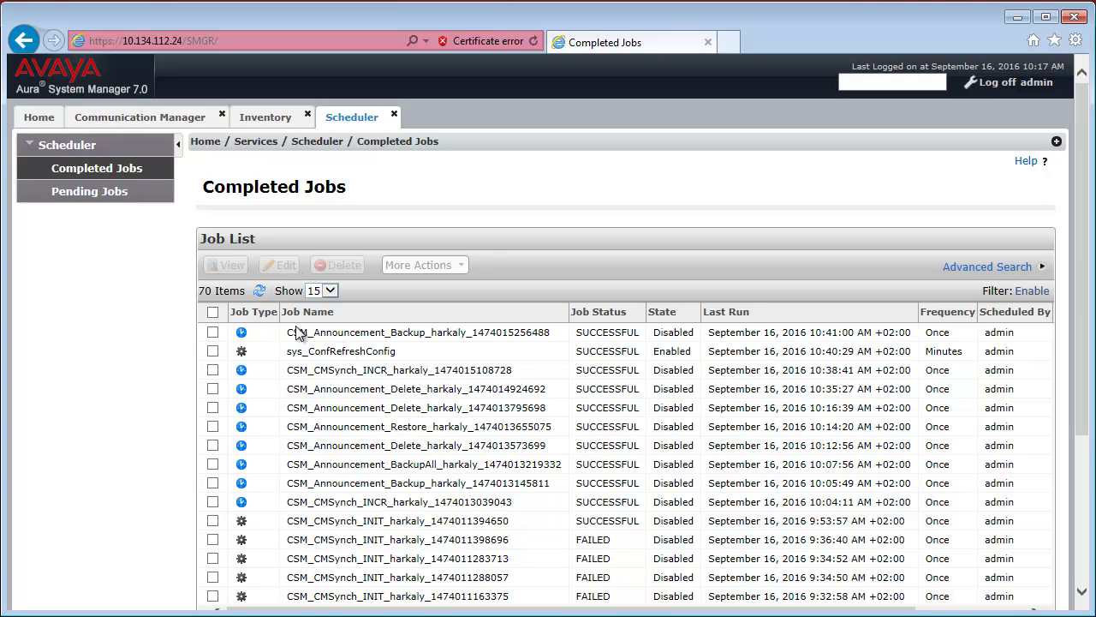
left_click_drag(289, 332, 538, 340)
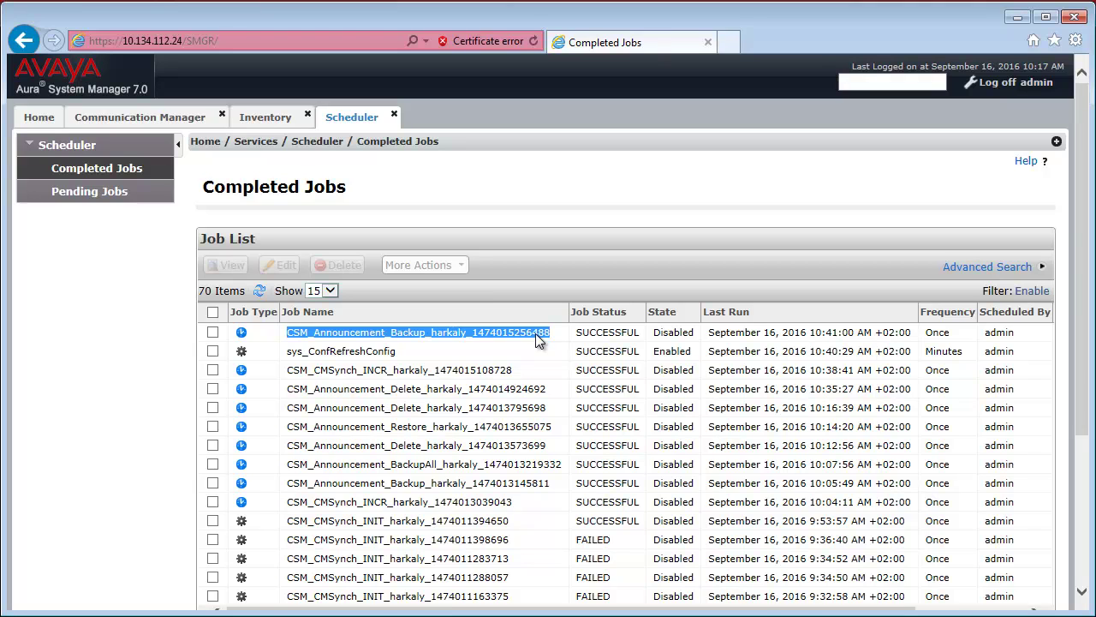
Open More Actions > Download on Announcements and select the newest 10:41:00 backup.
double_click(603, 337)
left_click(139, 117)
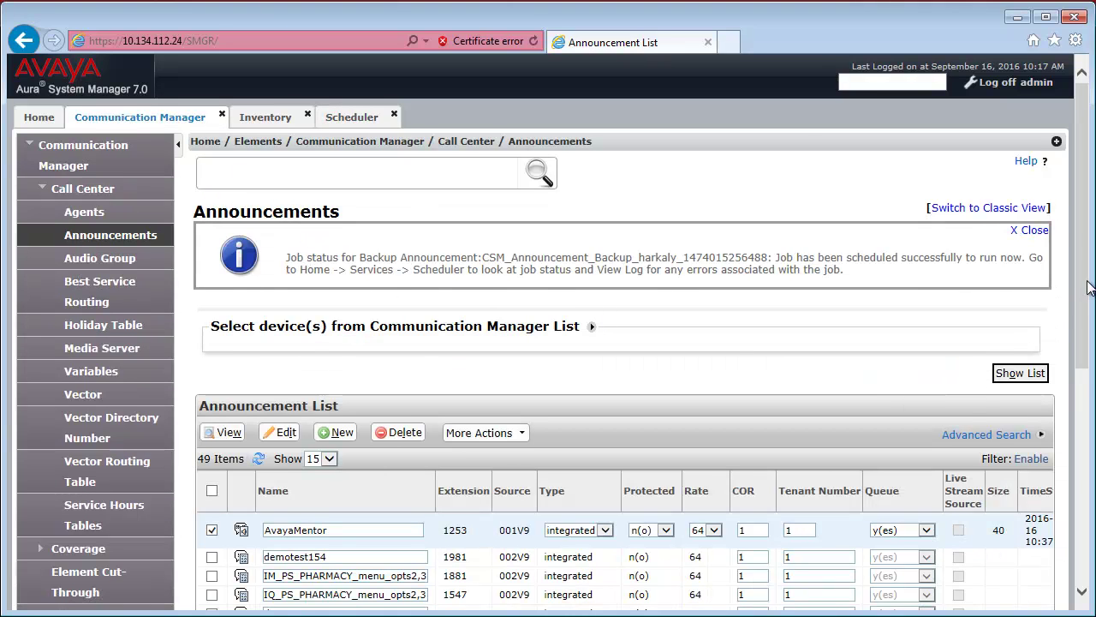
left_click_drag(1087, 286, 1089, 352)
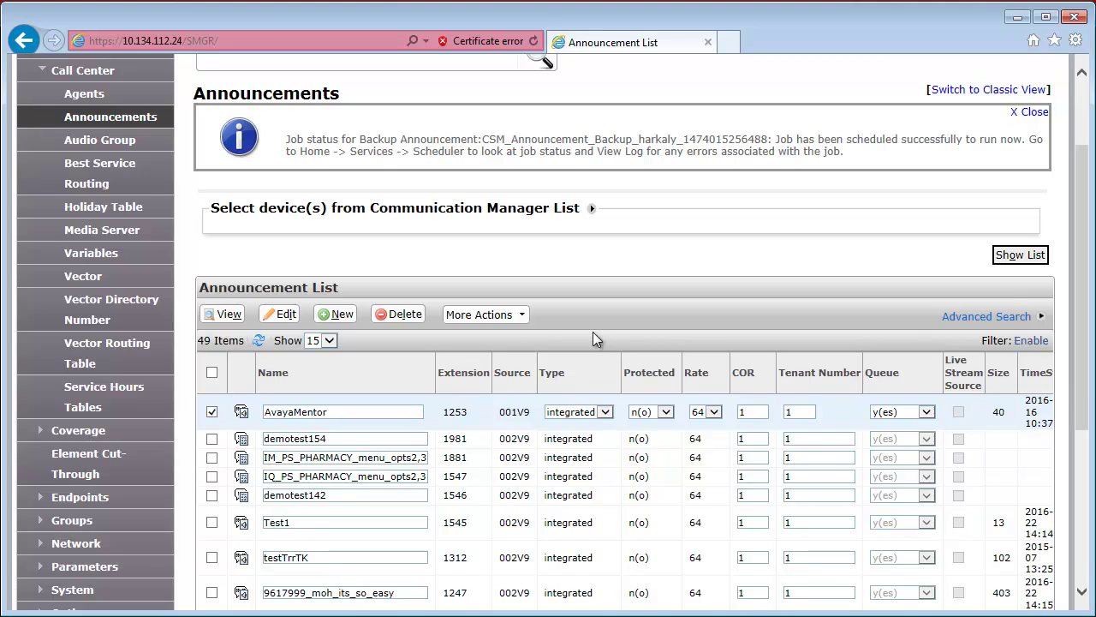
left_click(524, 317)
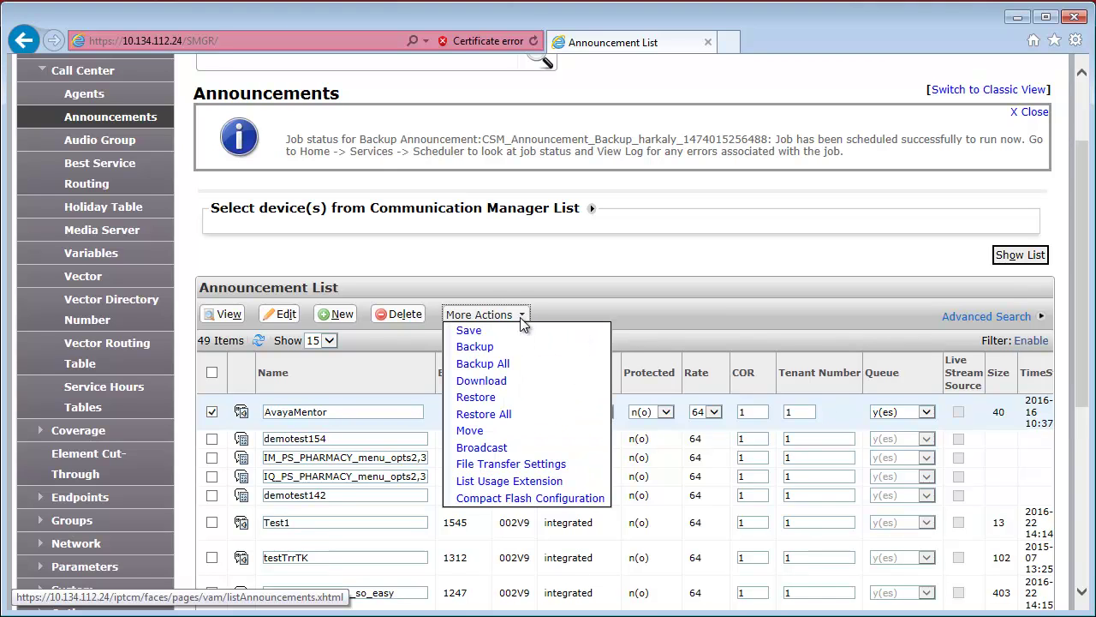
left_click(495, 383)
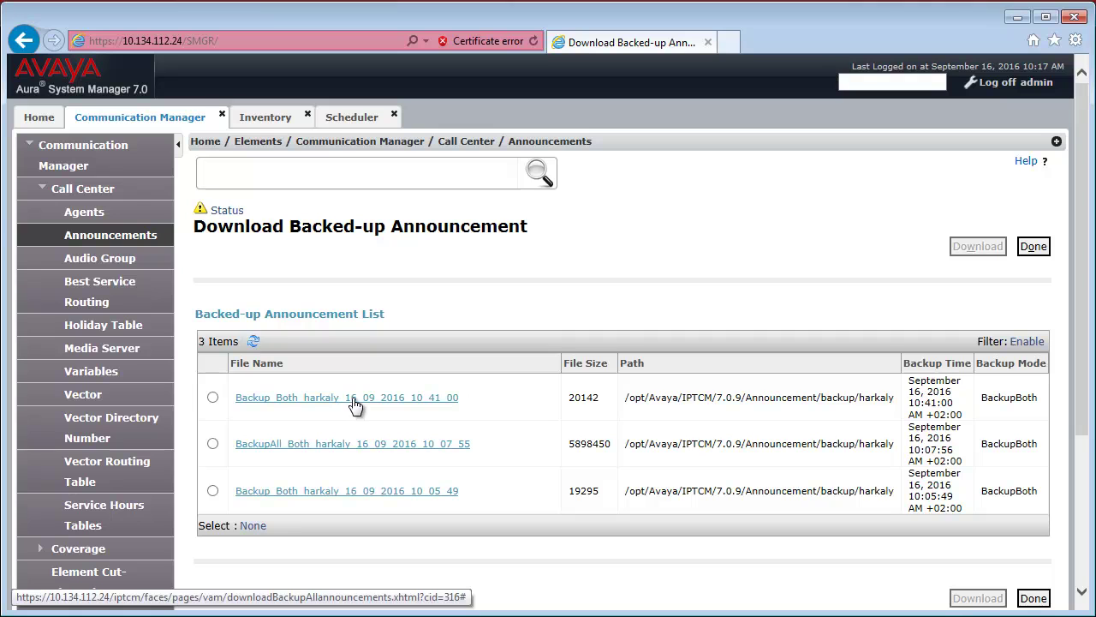
left_click(354, 399)
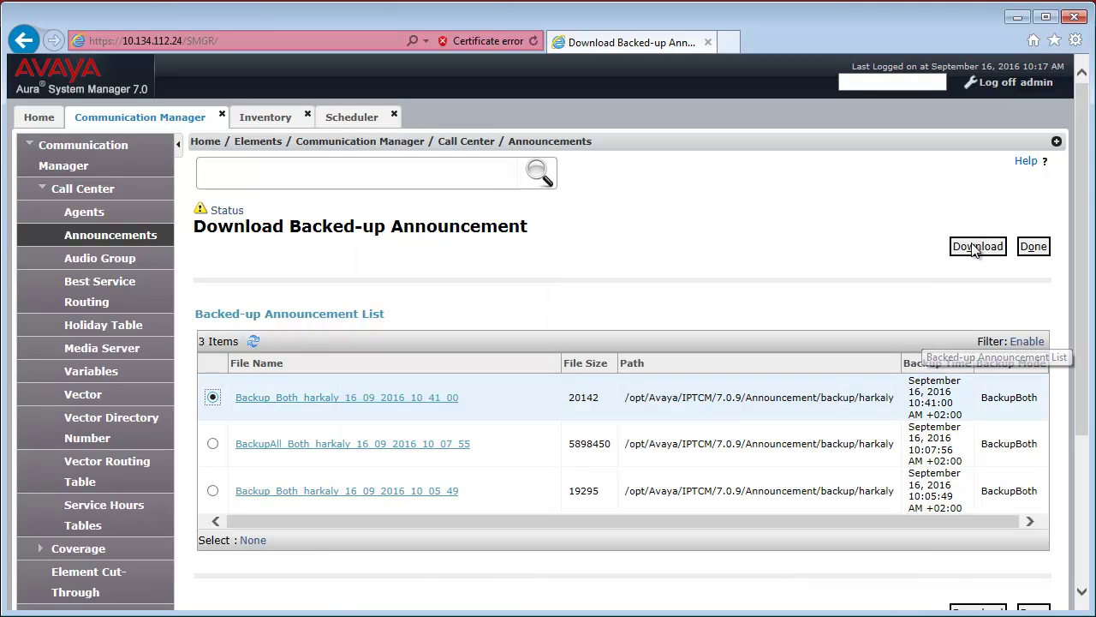
Download the newest backup zip and save it to Downloads.
left_click(975, 247)
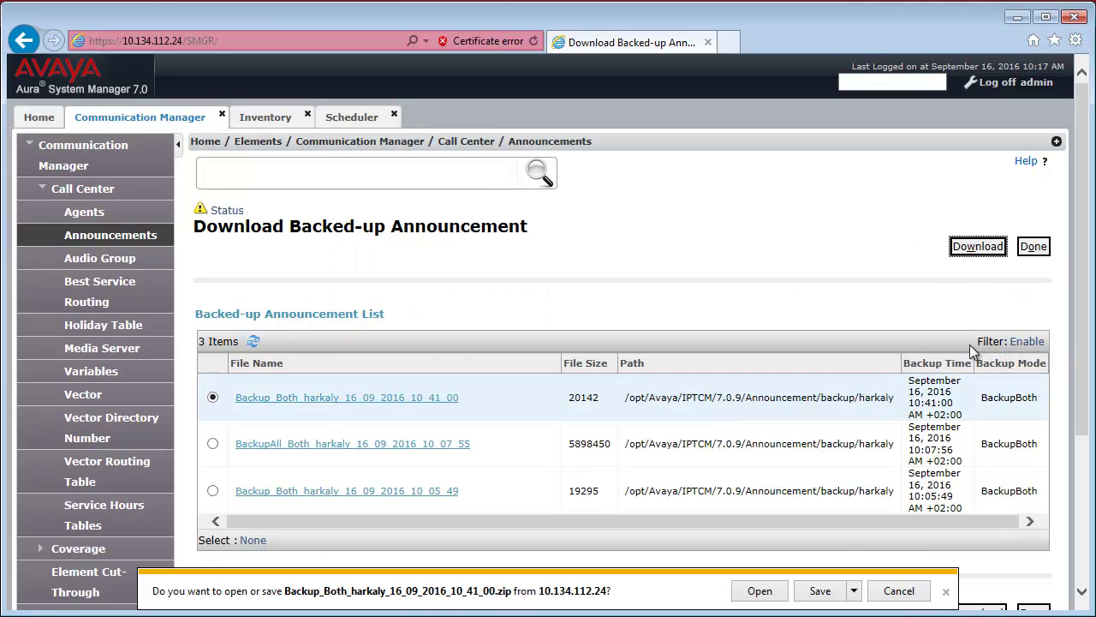
left_click(848, 595)
left_click(799, 590)
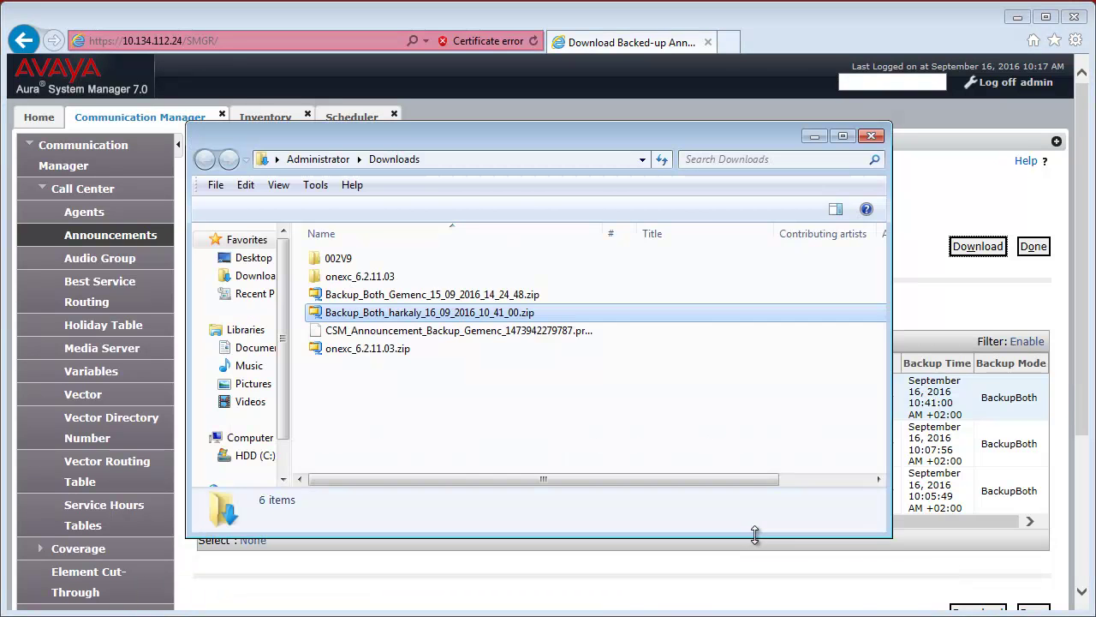
Extract the zip into Downloads and play AvayaMentor.wav from the 001V9 folder.
right_click(447, 318)
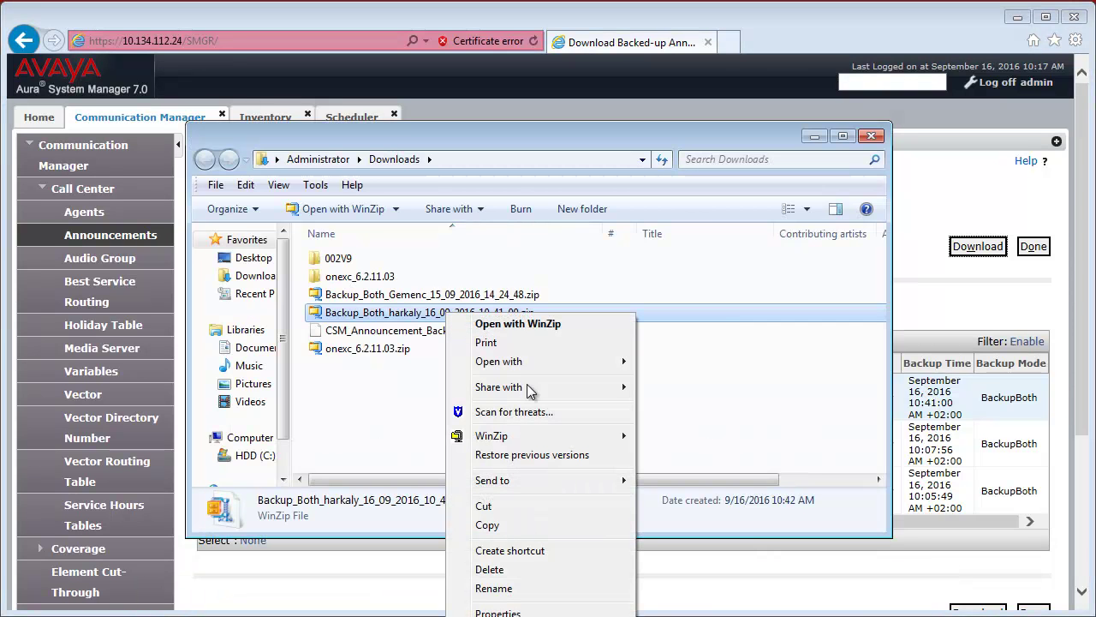
mouse_move(543, 436)
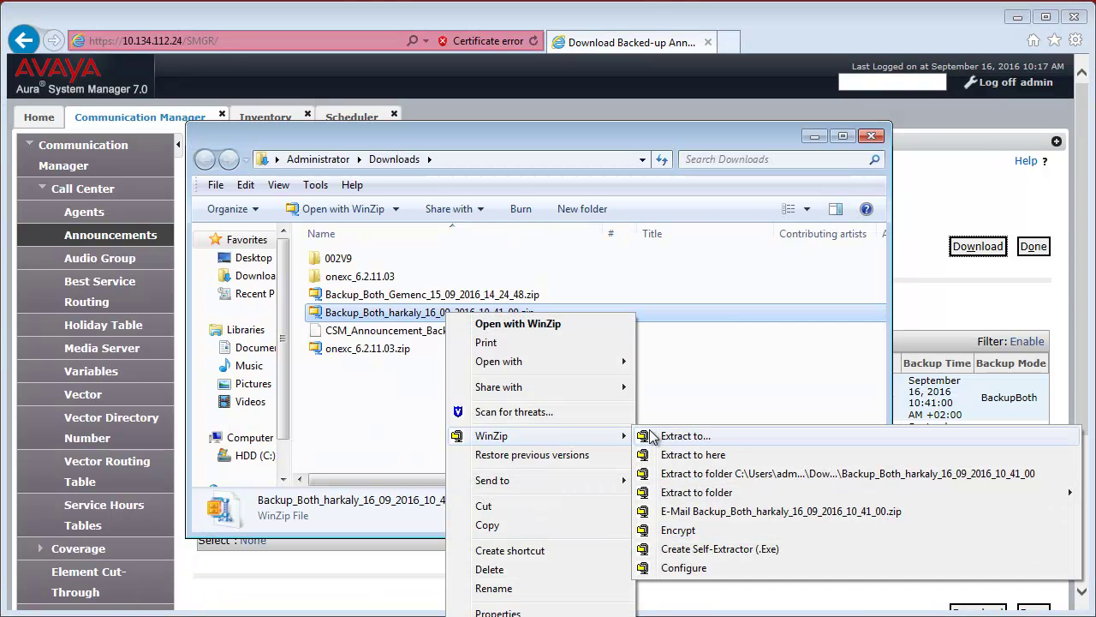
left_click(702, 455)
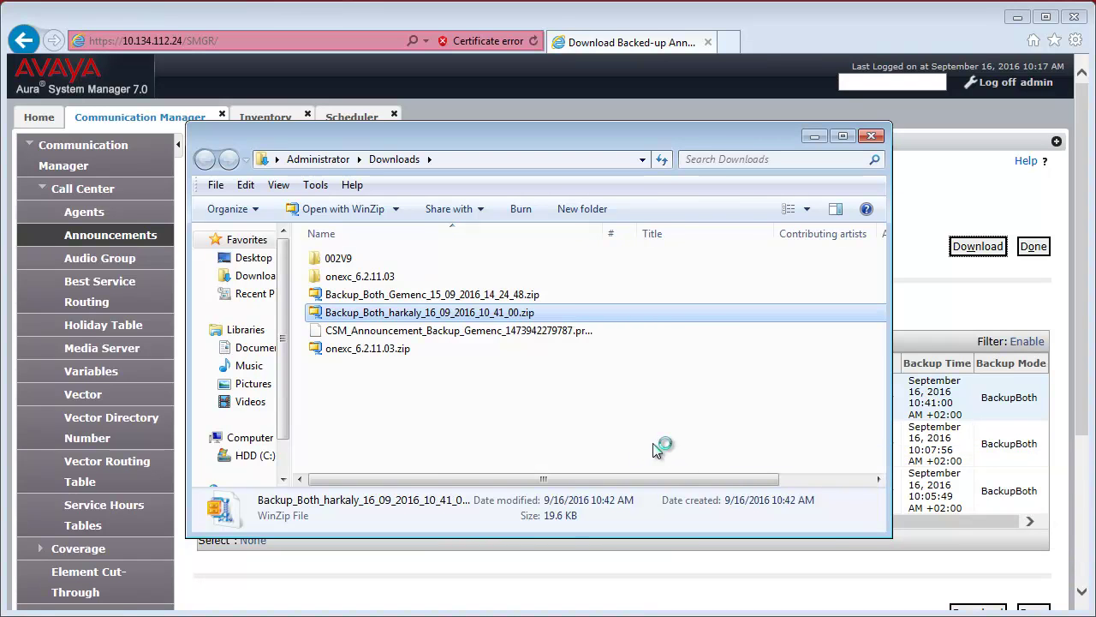
double_click(360, 257)
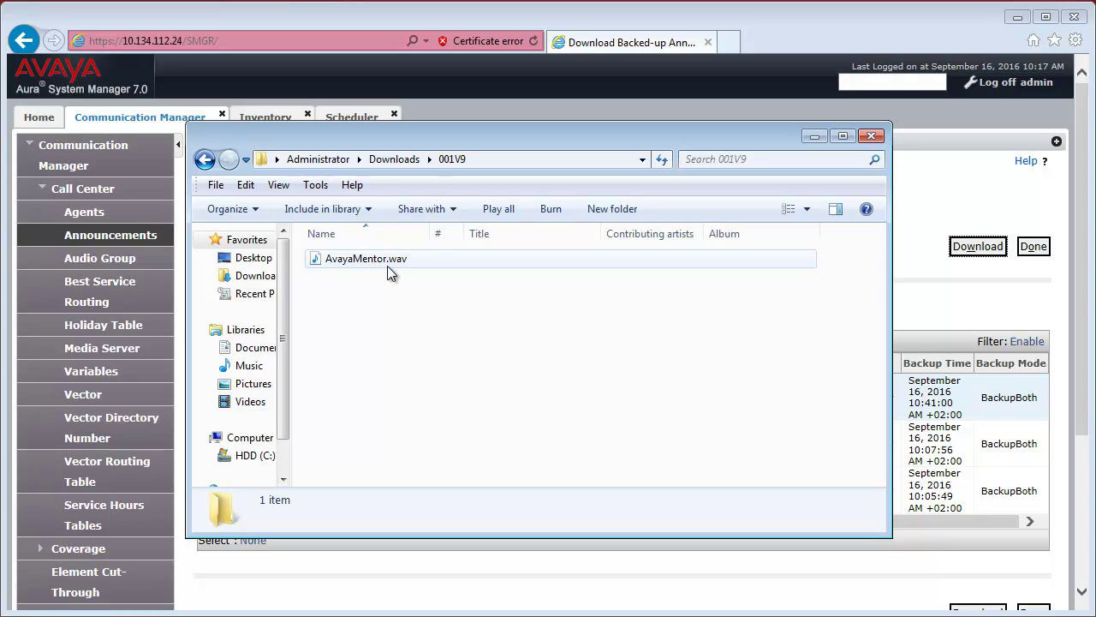
double_click(387, 266)
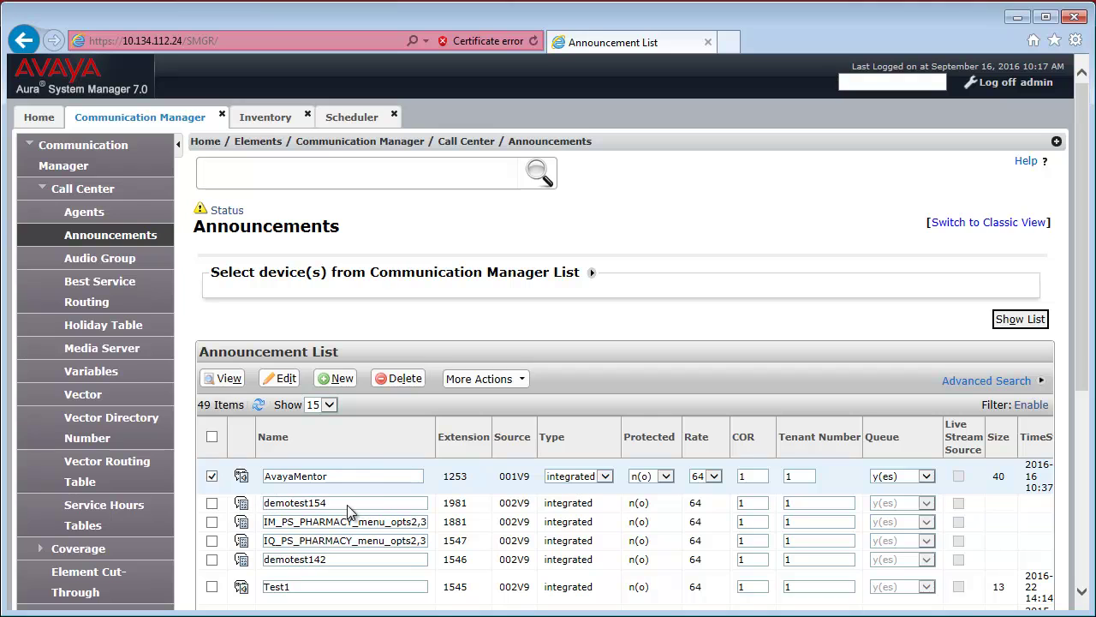
Delete AvayaMentor together with its associated audio file.
left_click(418, 370)
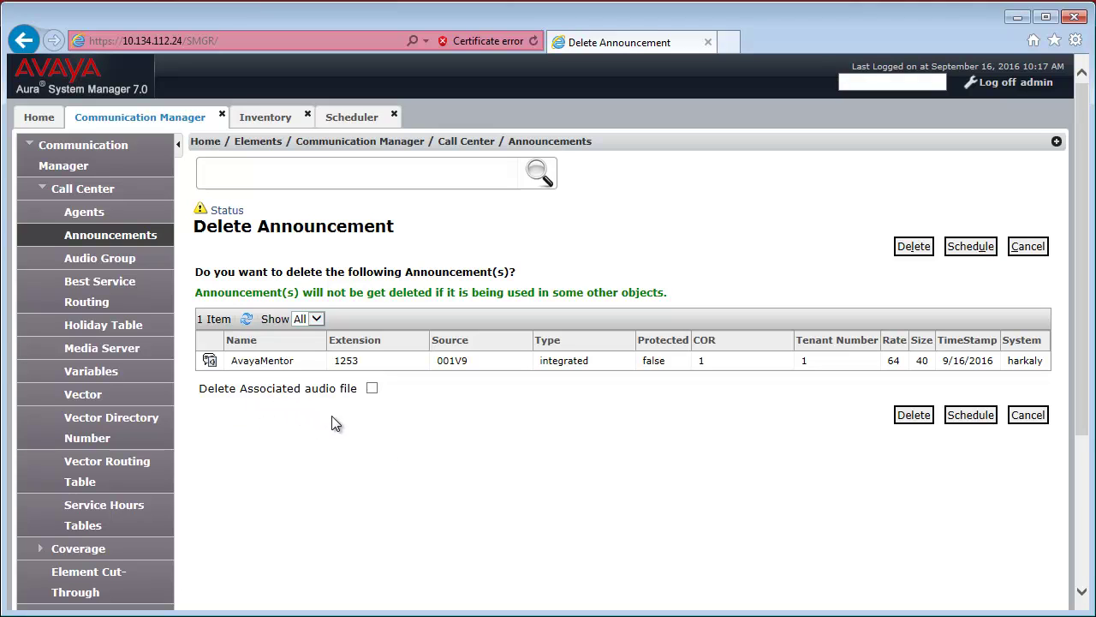
left_click(374, 389)
left_click(908, 418)
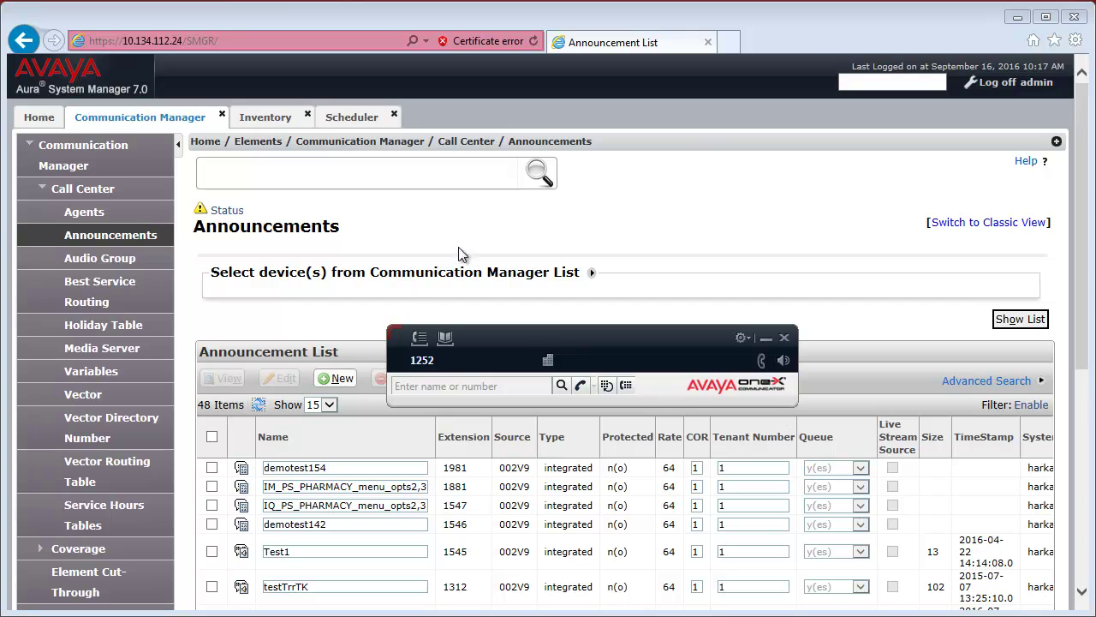
Call extension 1253 from one-X, hang up, and close the softphone.
left_click(457, 382)
type("1253")
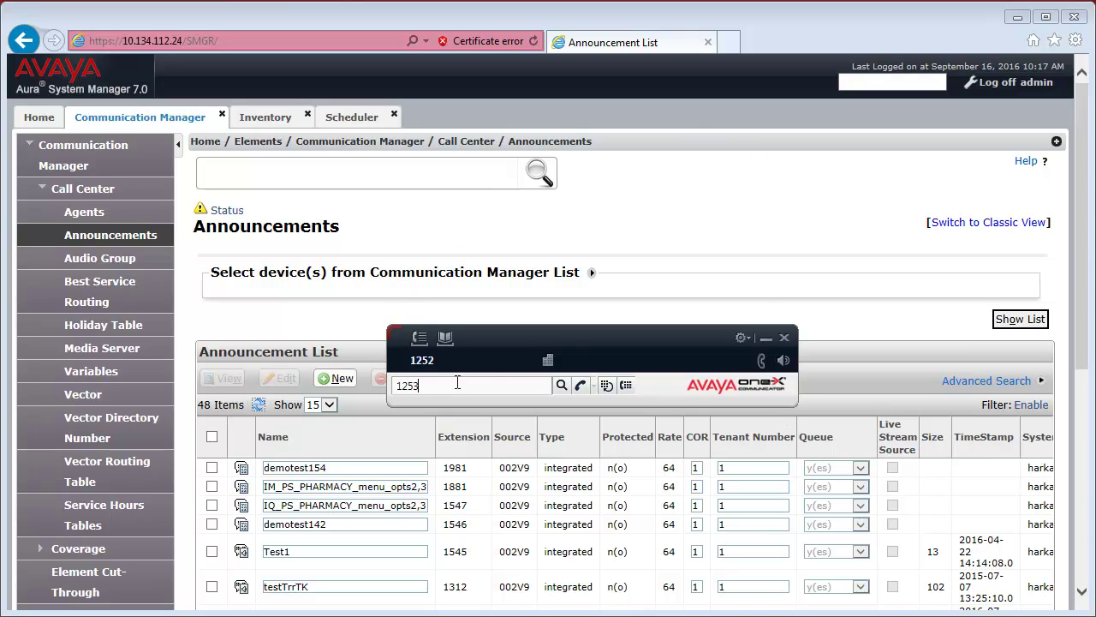
key("Return")
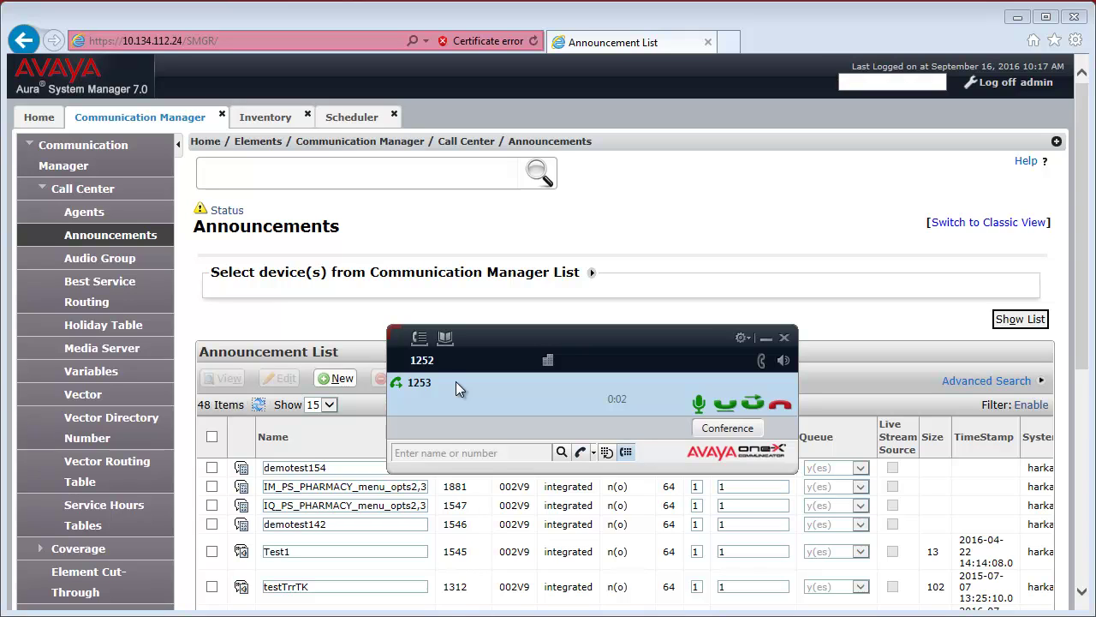
left_click(780, 403)
left_click(766, 337)
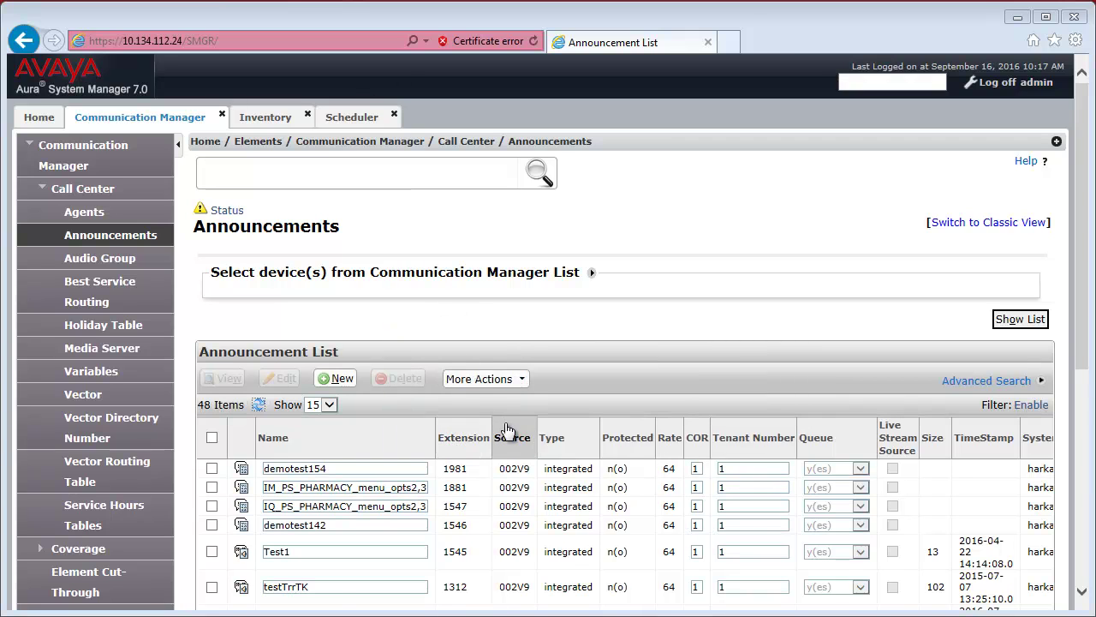
Restore AvayaMentor from the September 16 10:41 Backup_Both file, with properties and wave file.
left_click(484, 378)
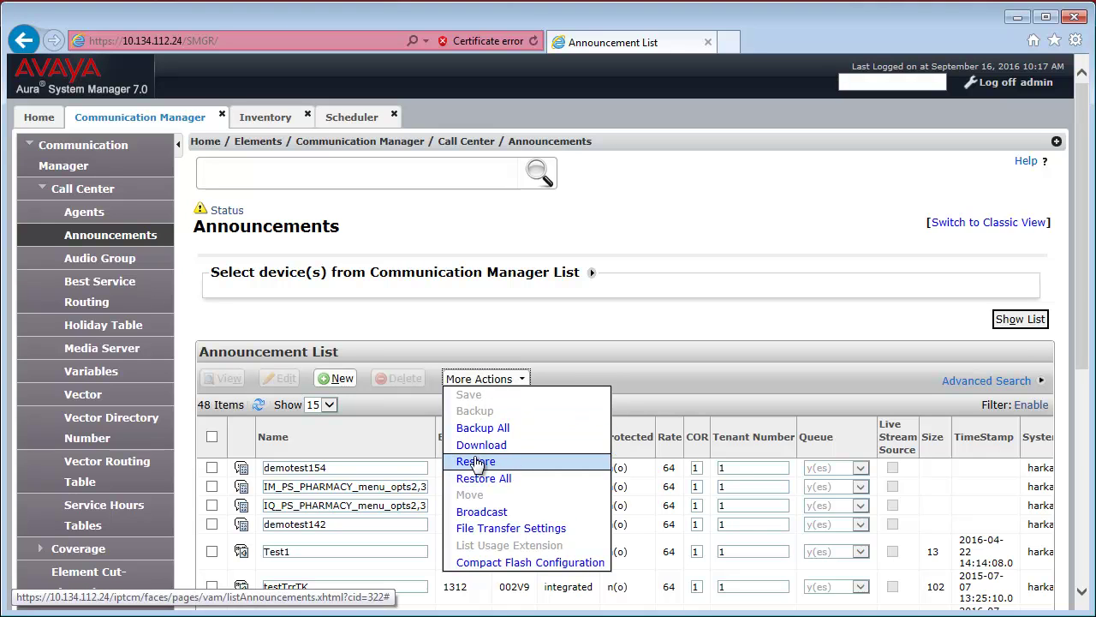
scroll(218, 425, "down", 3)
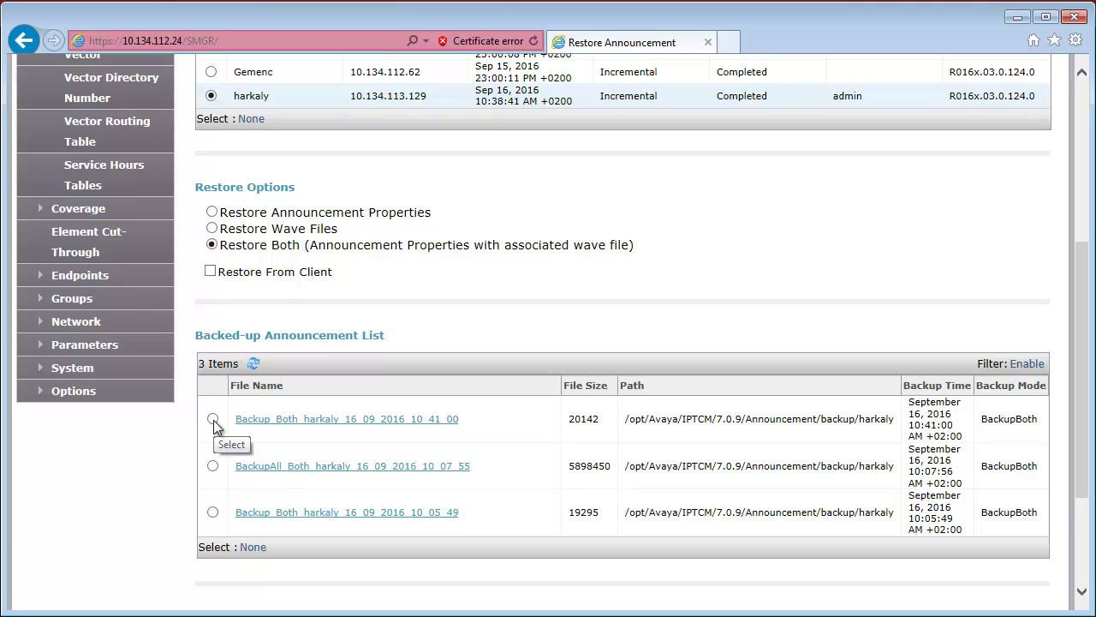
left_click(212, 419)
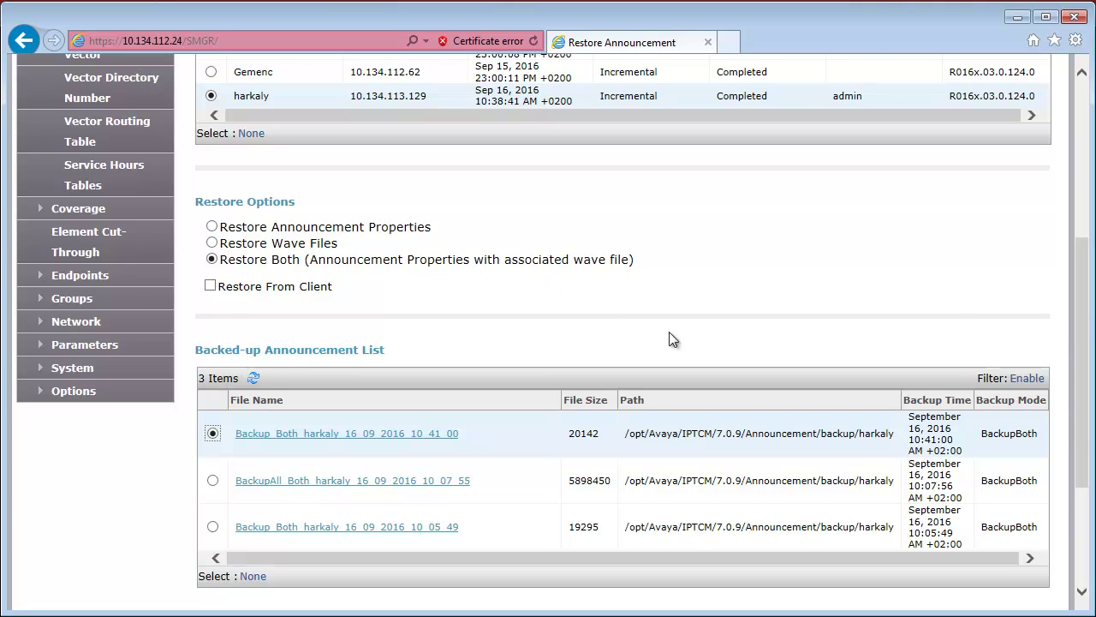
scroll(599, 337, "down", 3)
left_click(889, 444)
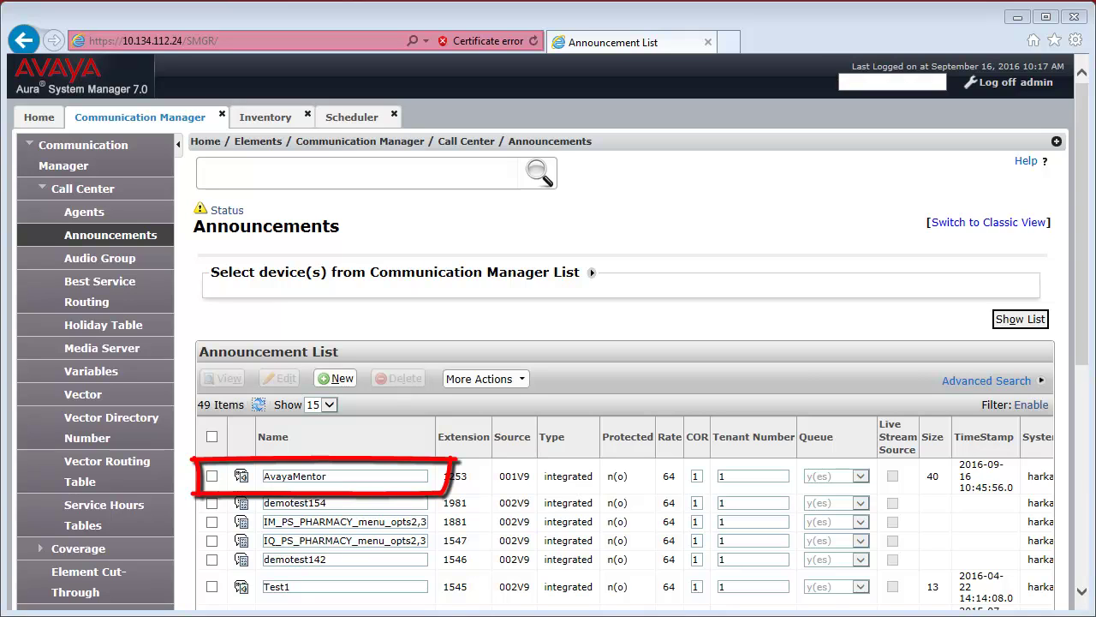
Call extension 1253 from one-X Communicator, hear the restored AvayaMentor announcement, then hang up.
left_click(494, 431)
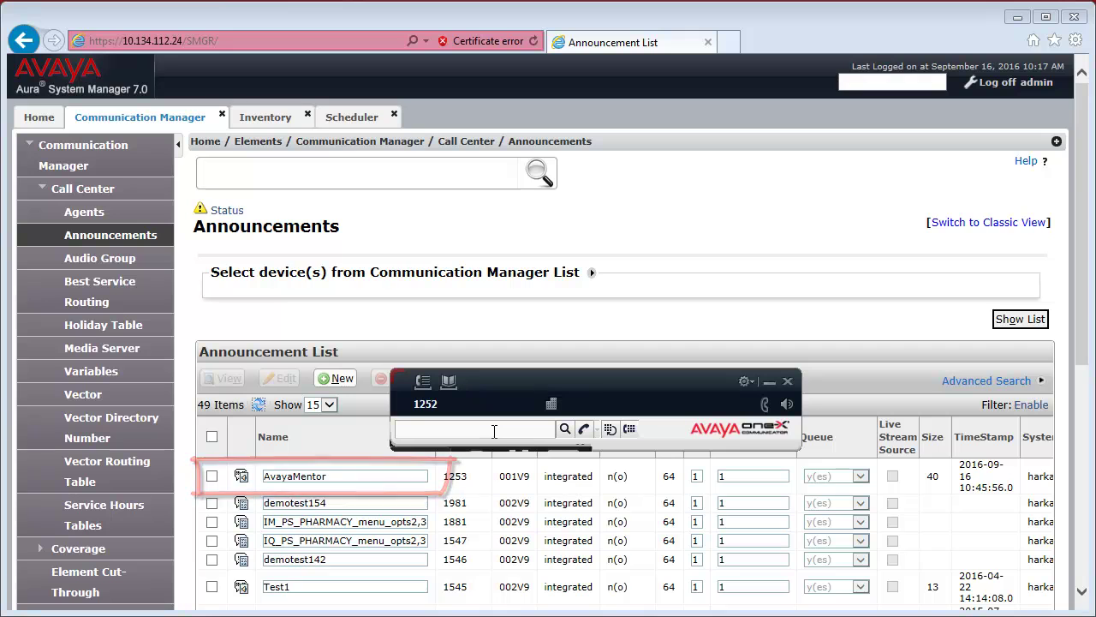
type("1253")
key("Return")
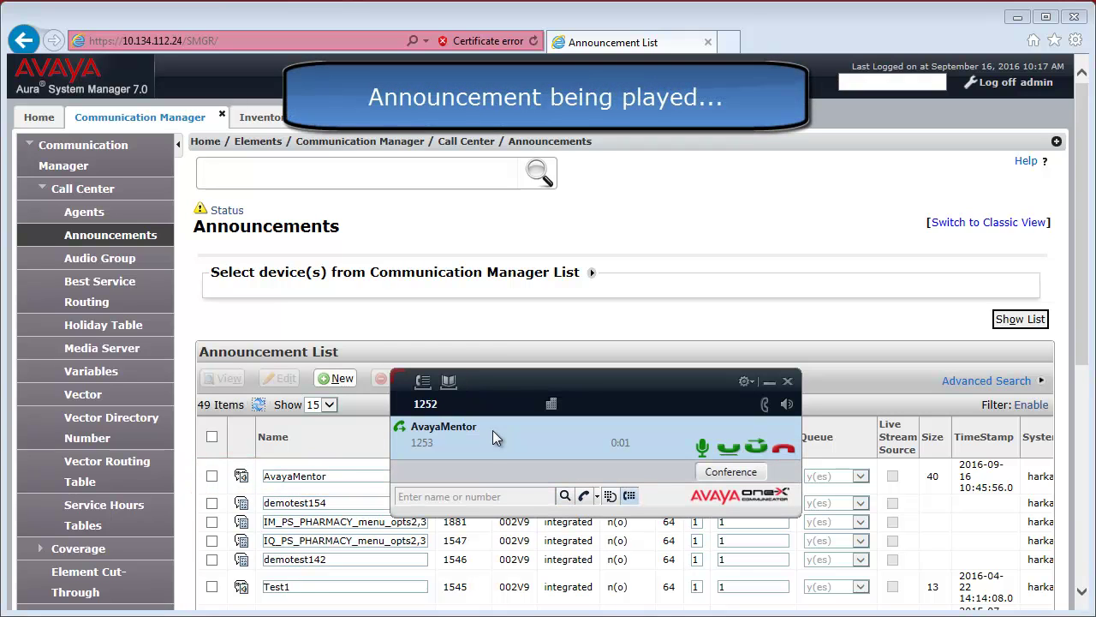
left_click(786, 450)
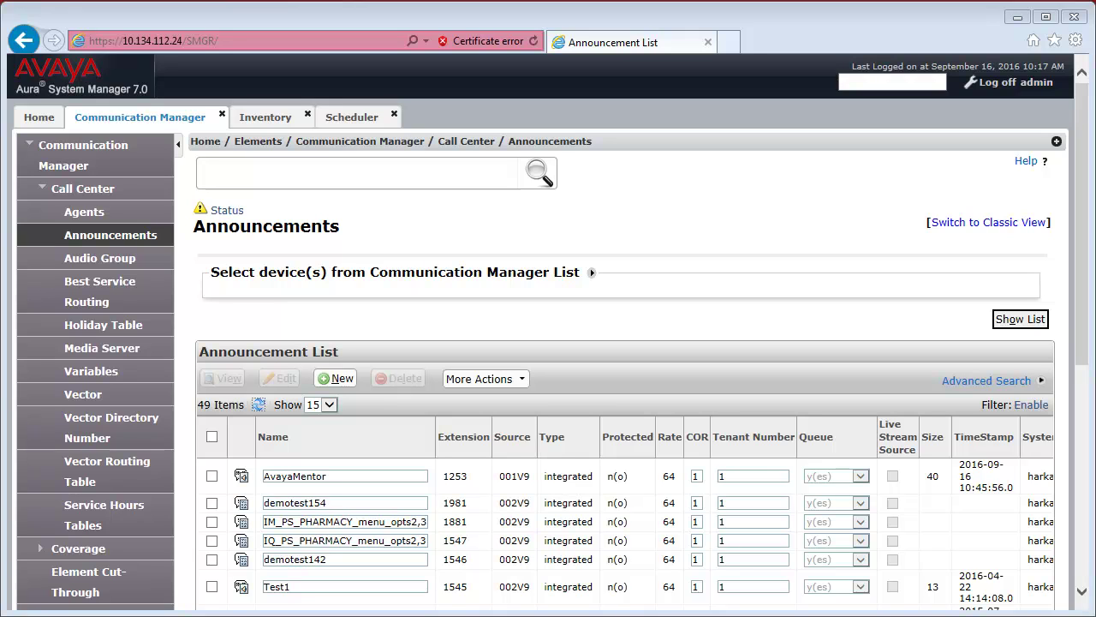
Run Backup All with 'Backup Both' to save every announcement's properties and wave files.
left_click(518, 379)
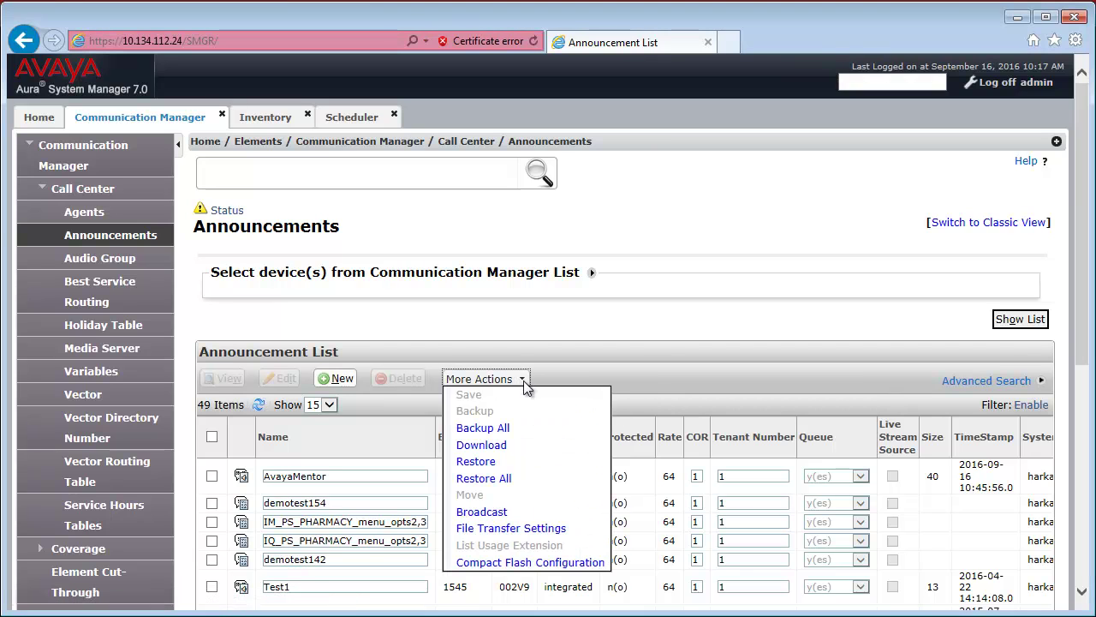
left_click(503, 436)
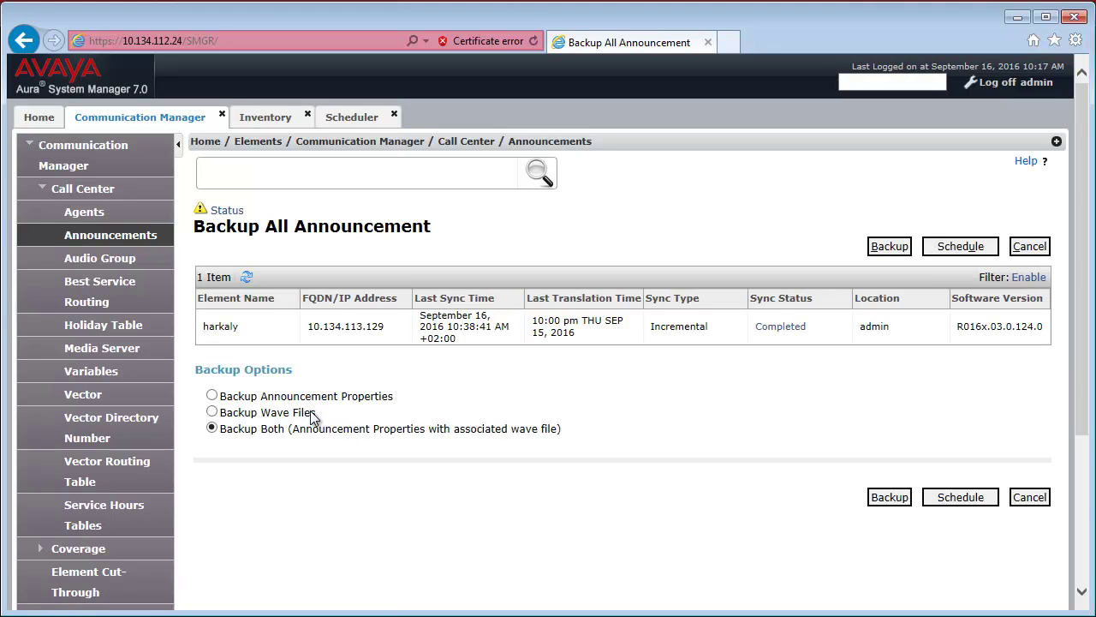
left_click(879, 504)
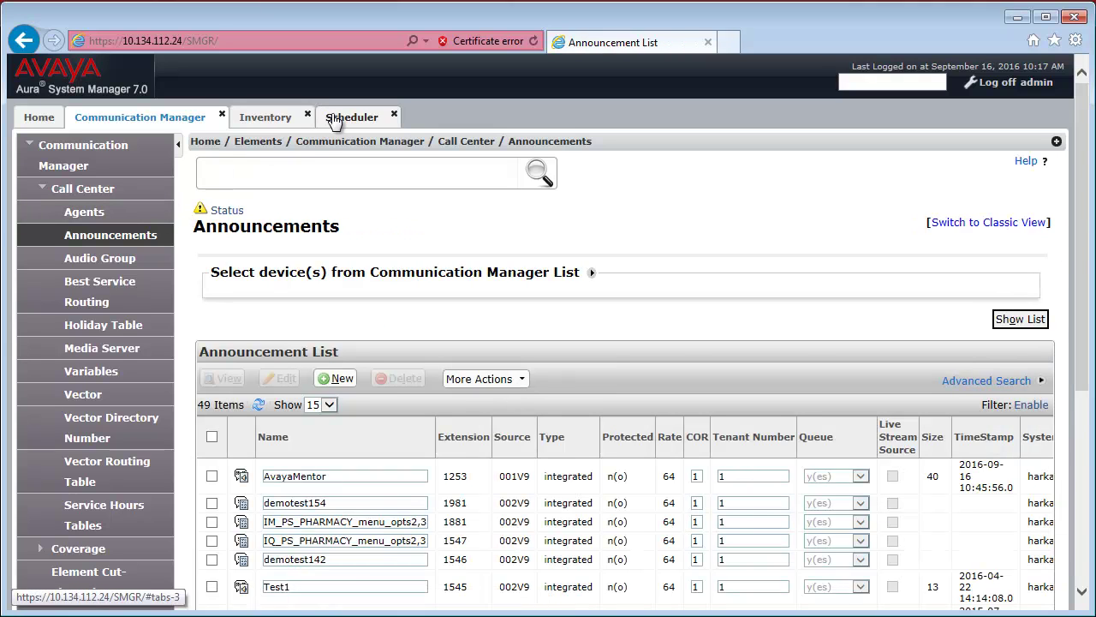
left_click(334, 119)
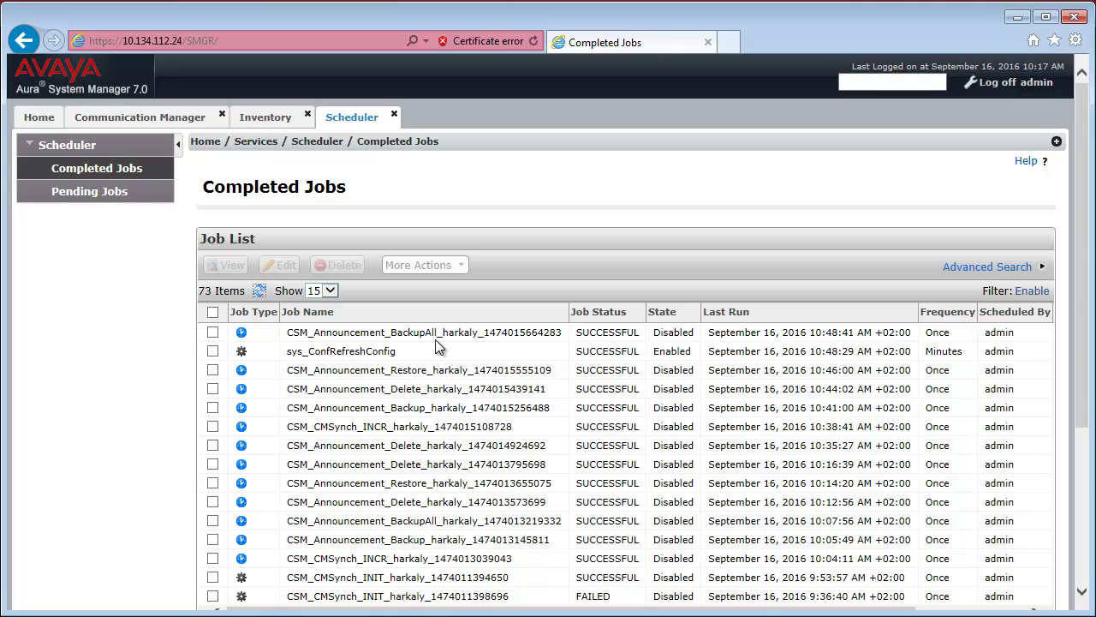
left_click(269, 117)
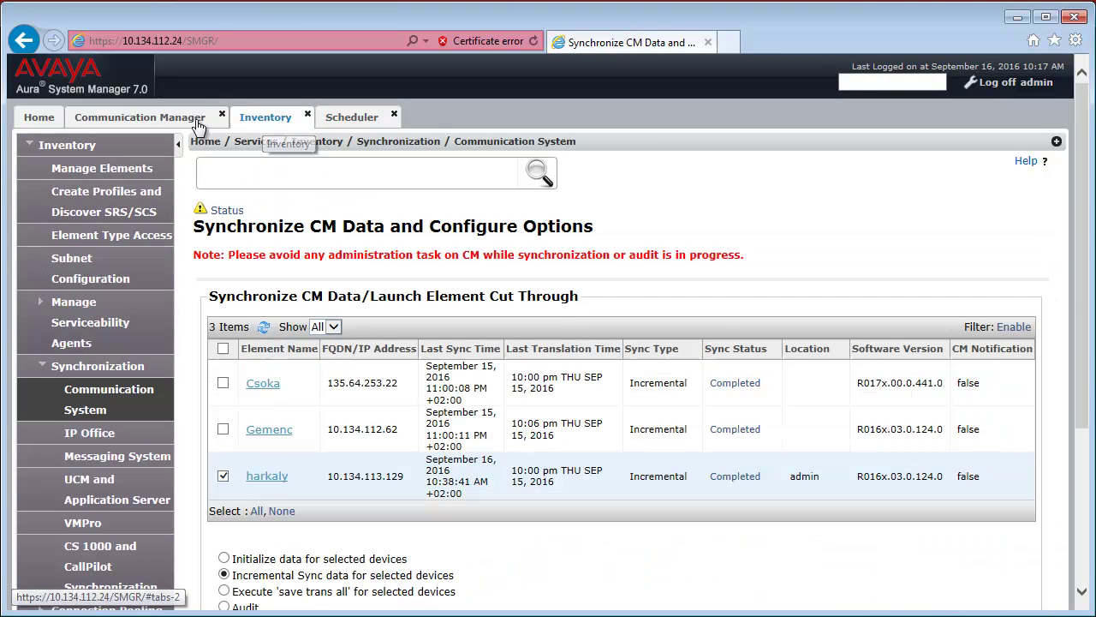
left_click(209, 118)
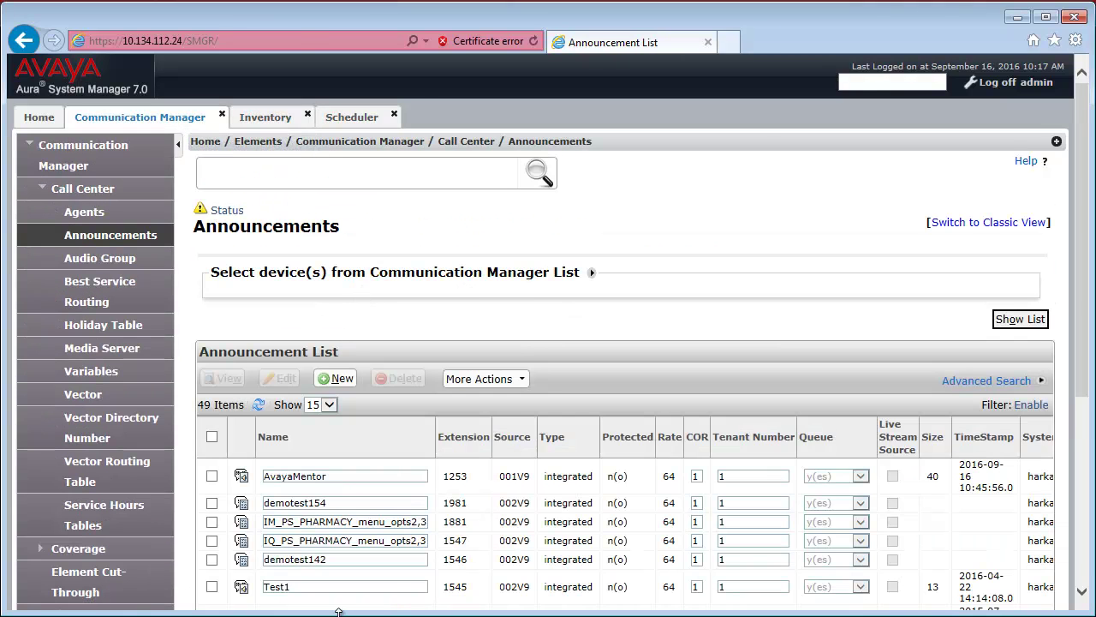
Show the Download Backed-up Announcement page listing the four available backups.
left_click(481, 381)
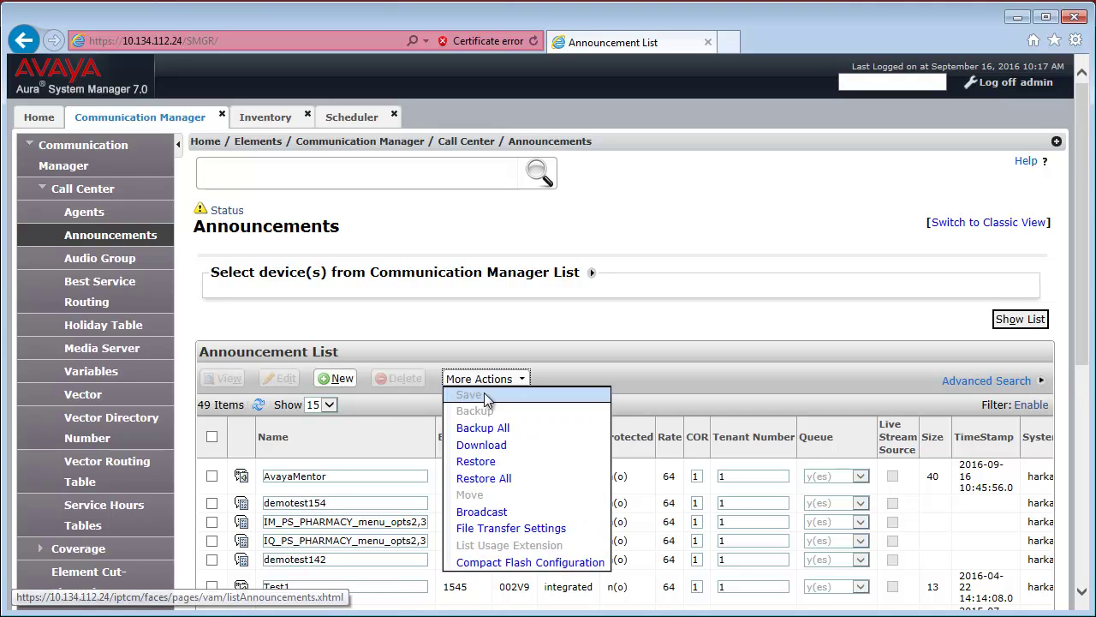
left_click(506, 446)
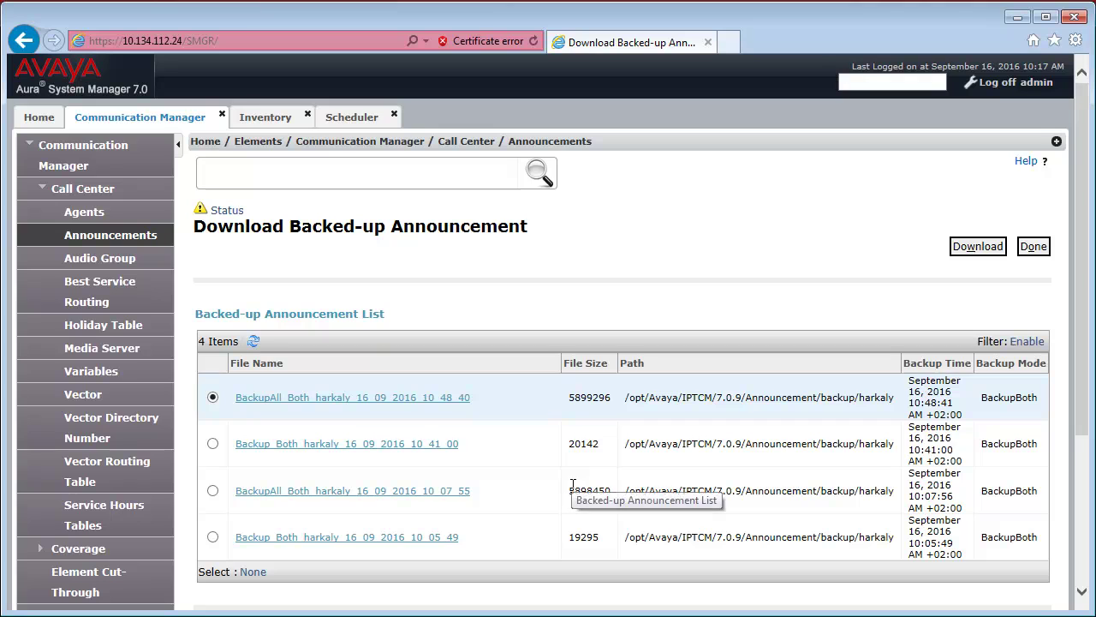